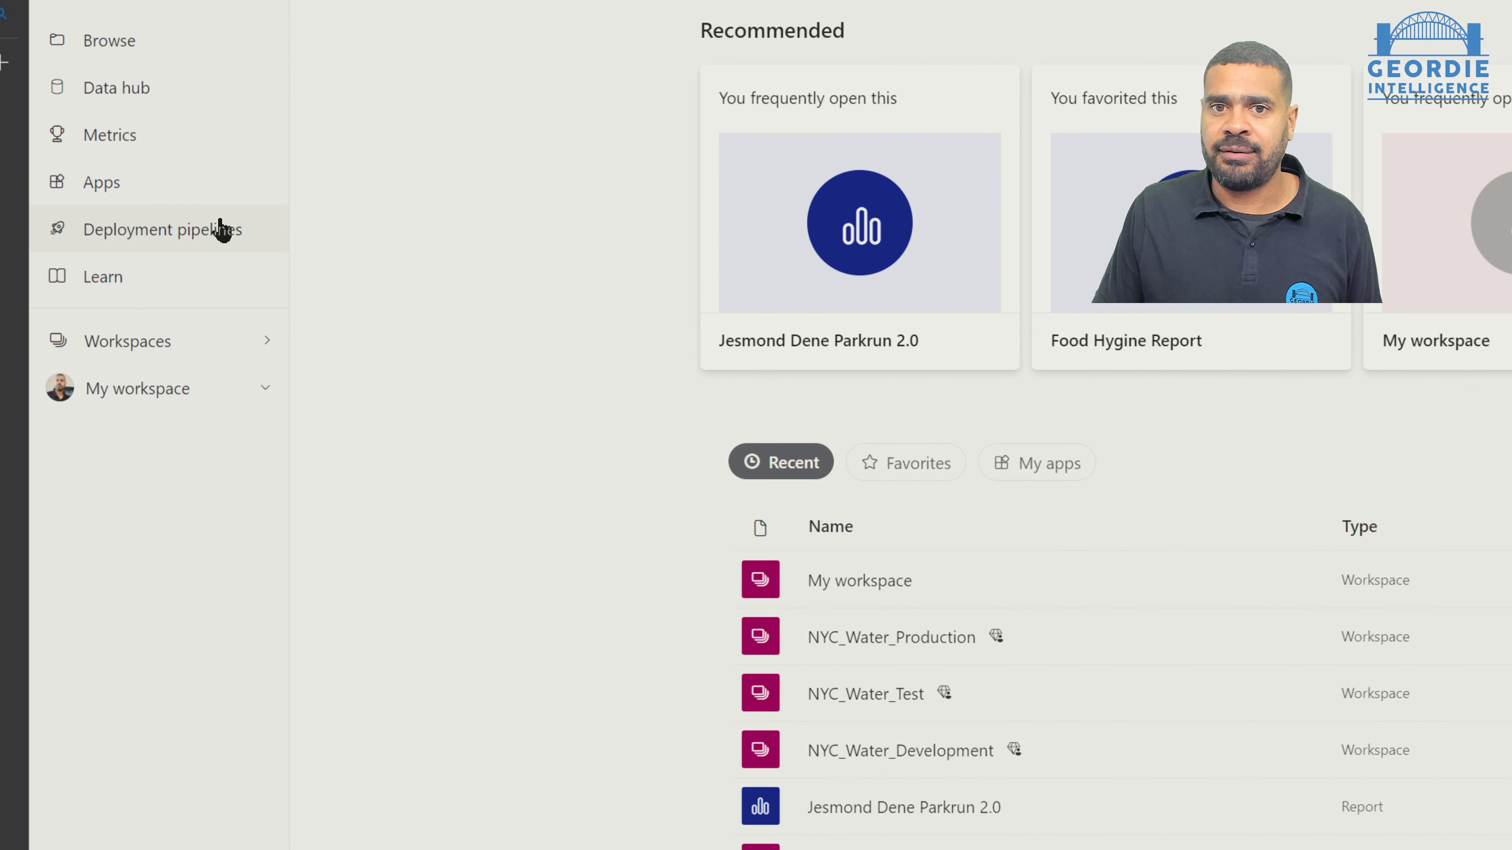
# Start a new deployment pipeline and name it NTC_WaterTowerReporting
pyautogui.click(222, 229)
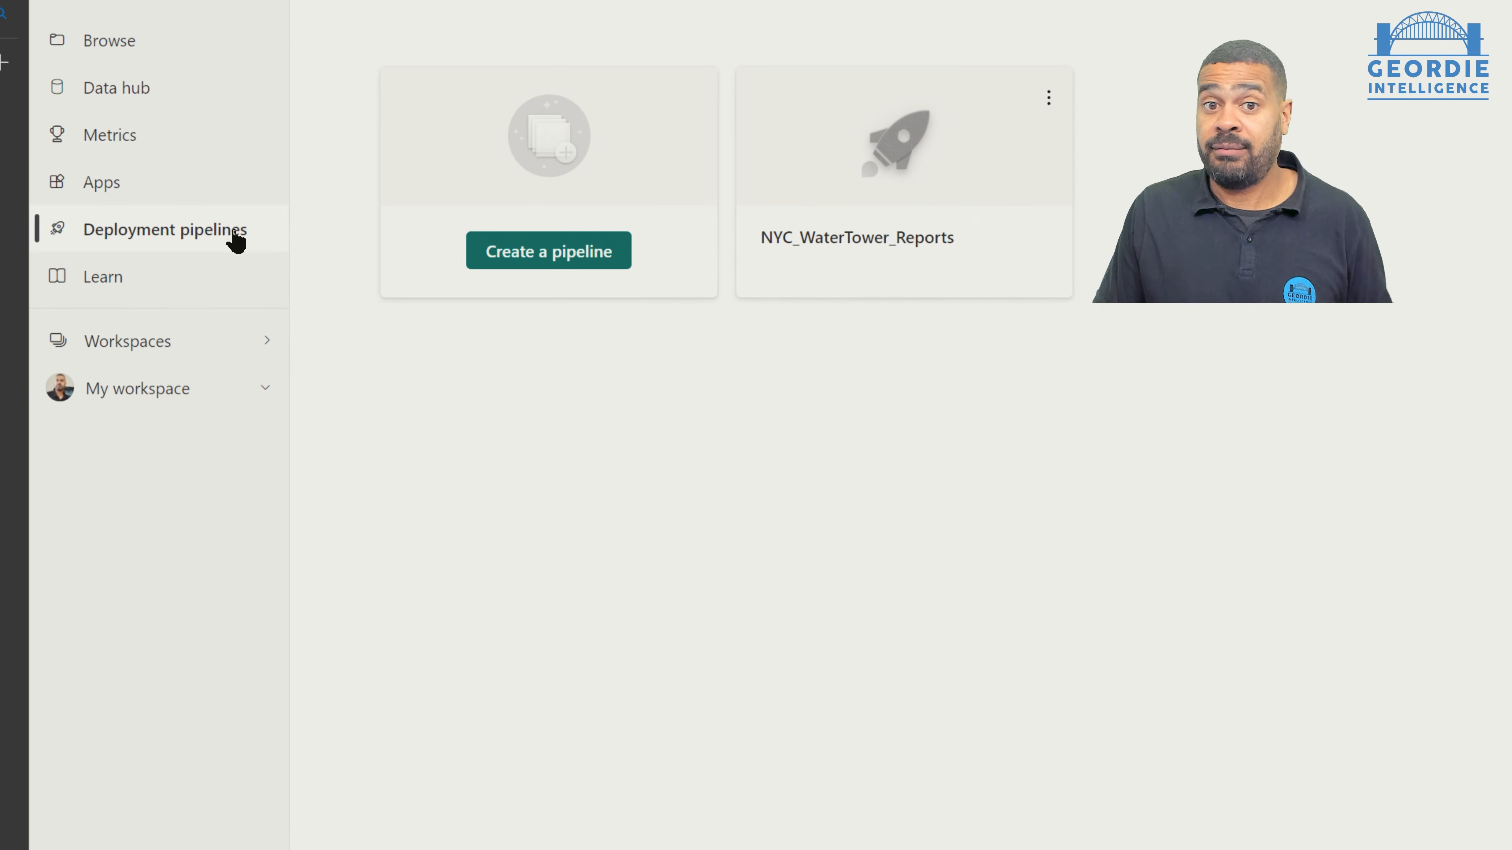
pyautogui.click(579, 269)
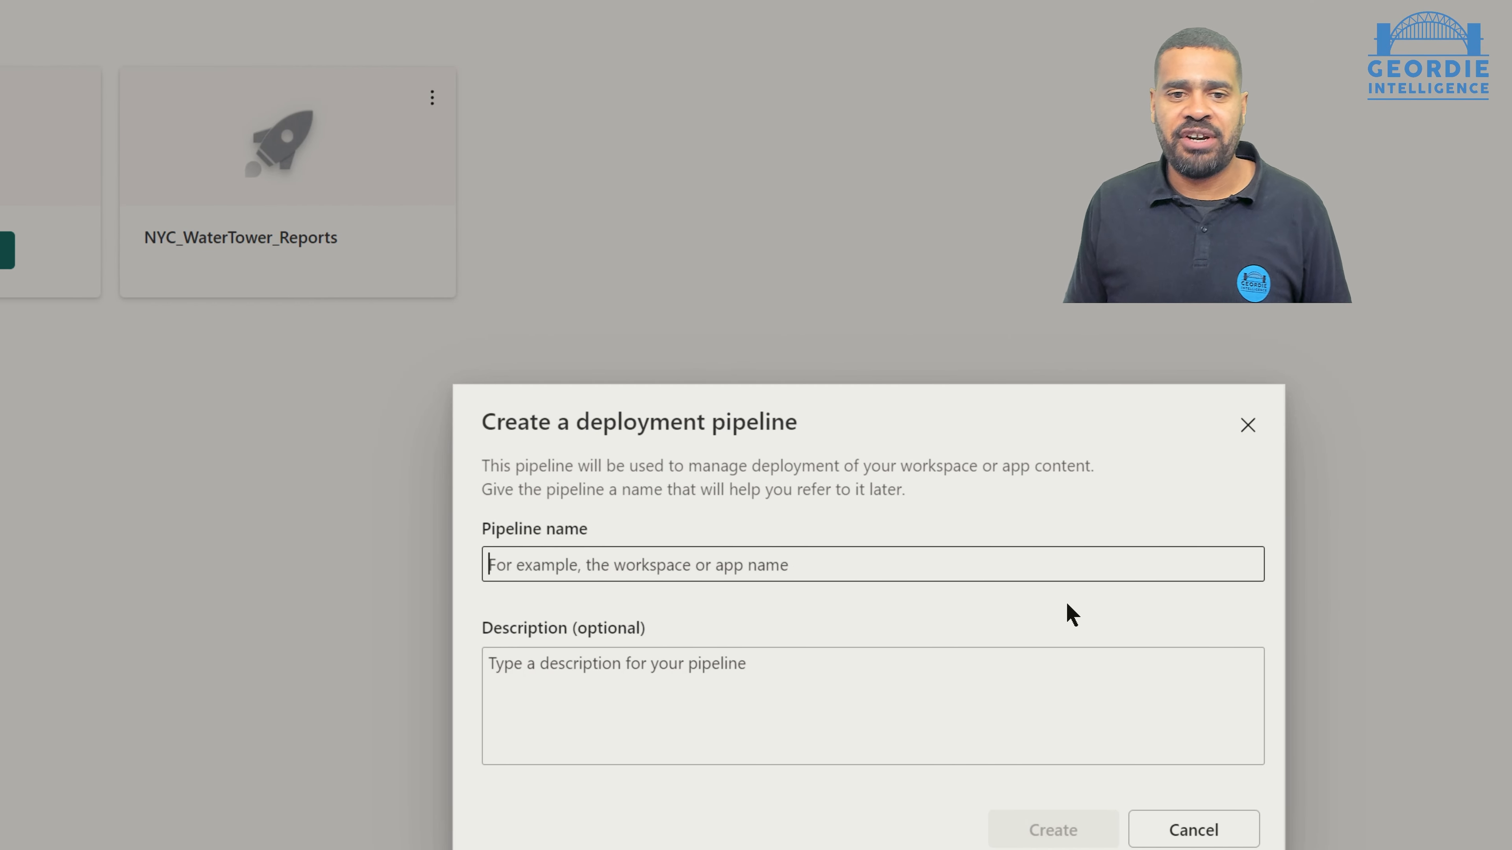
pyautogui.write('NT')
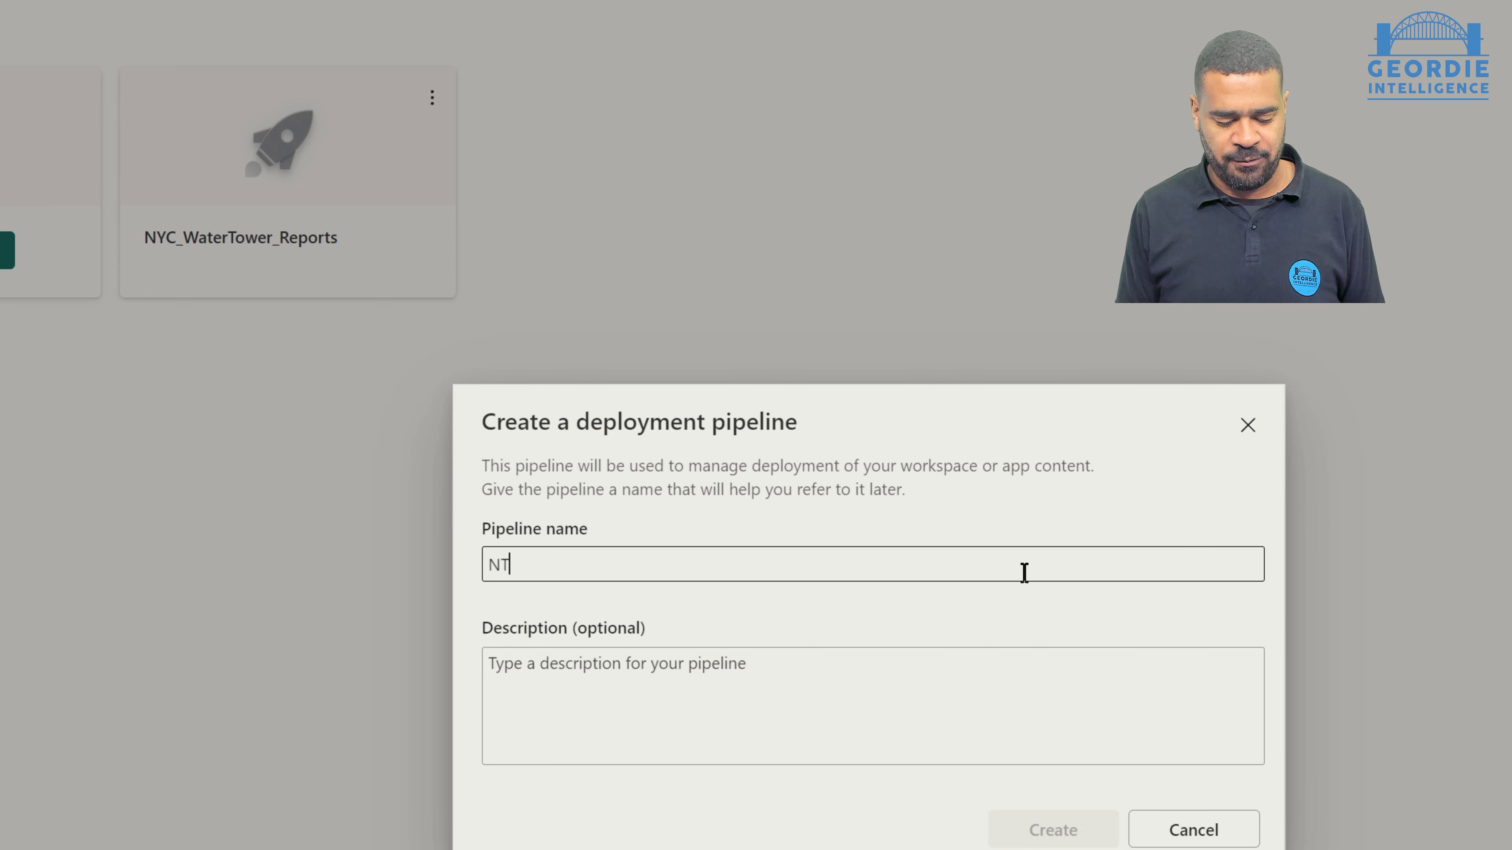
pyautogui.write('C_Water')
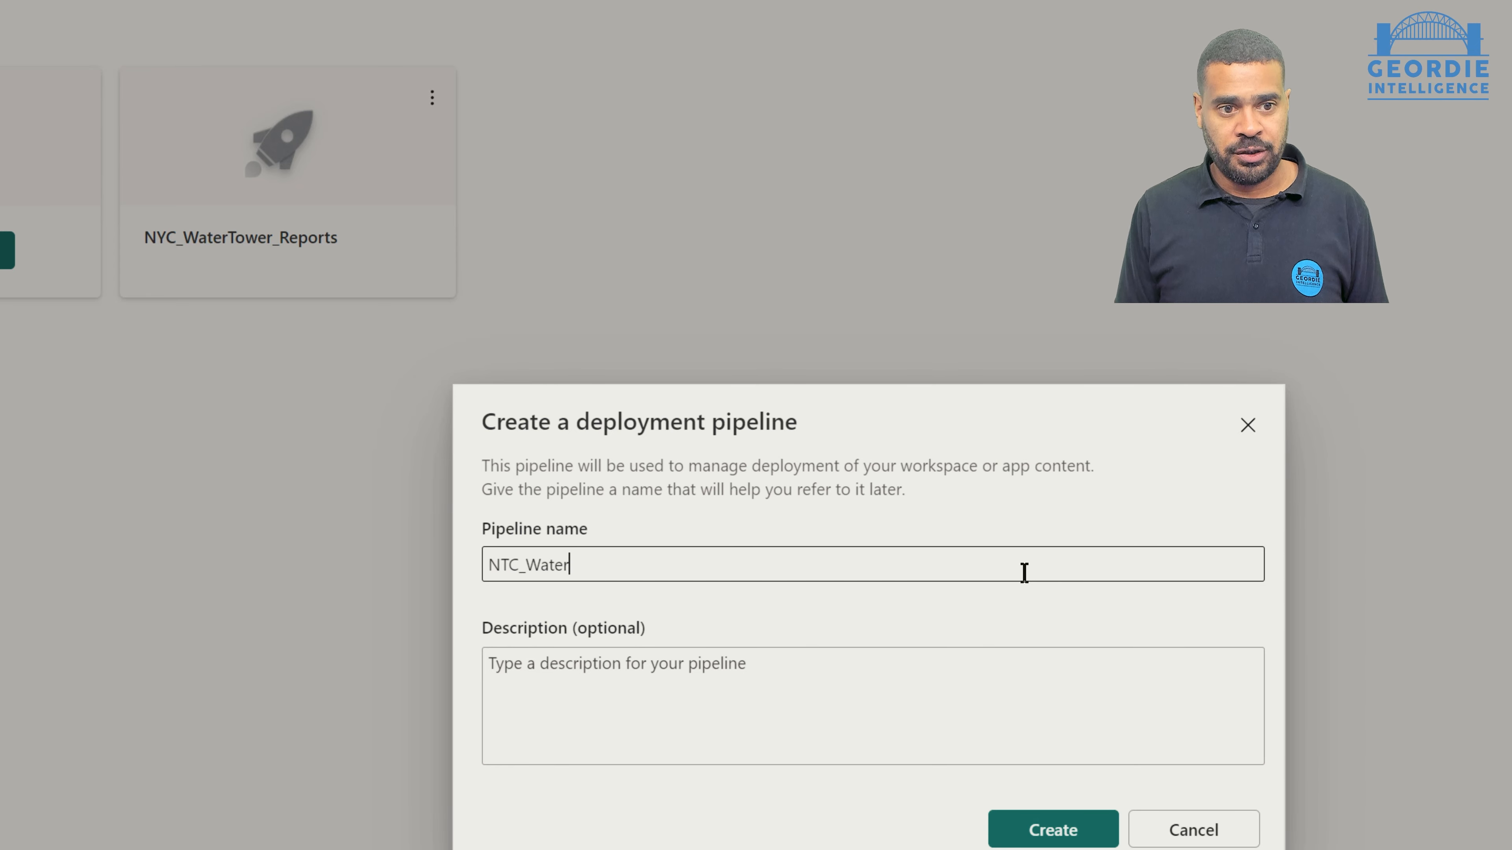
pyautogui.write('Tower')
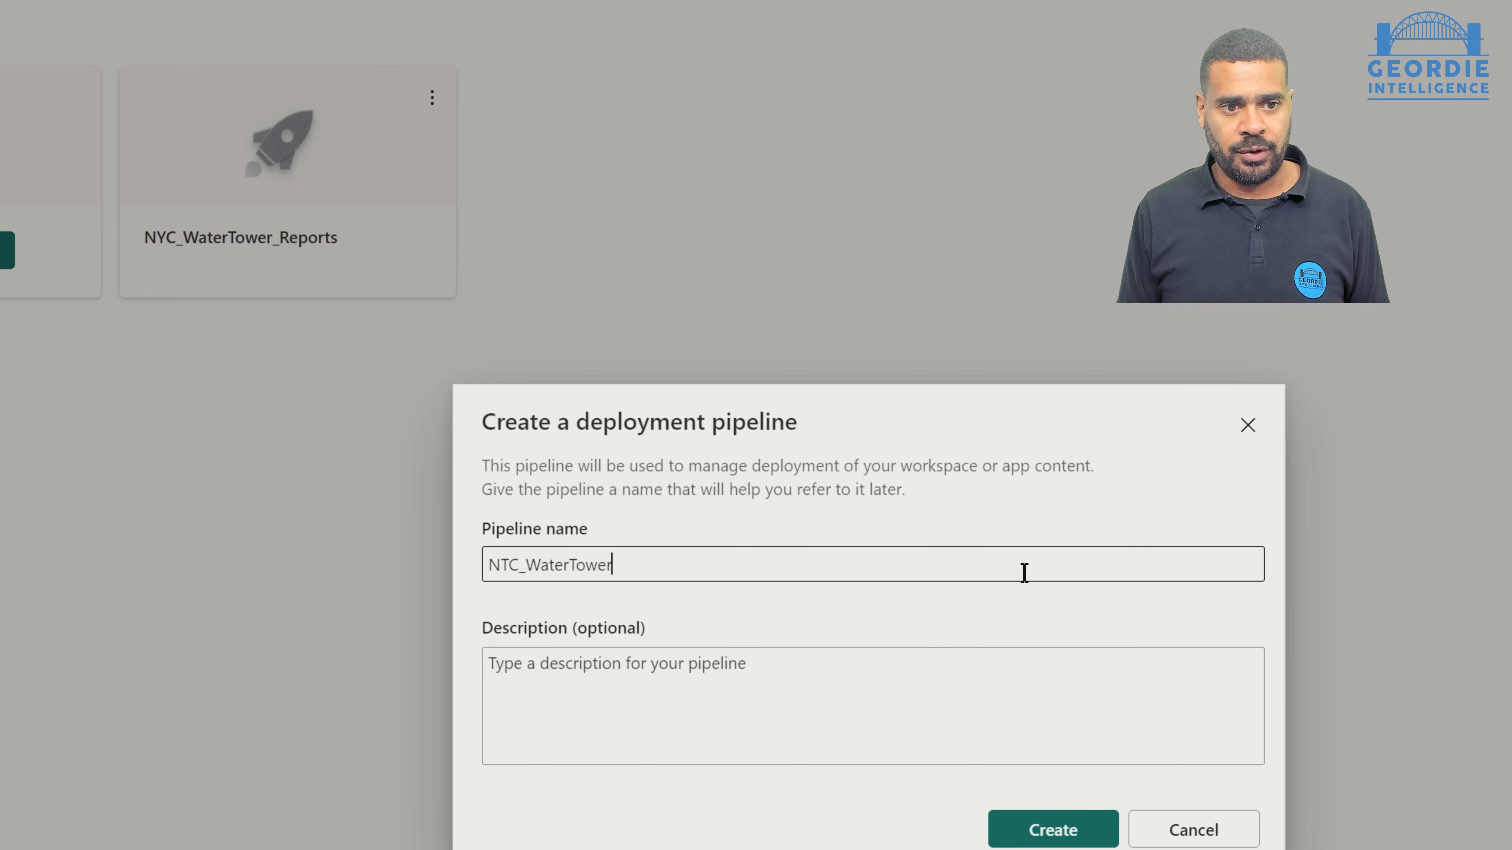
pyautogui.write('sReport')
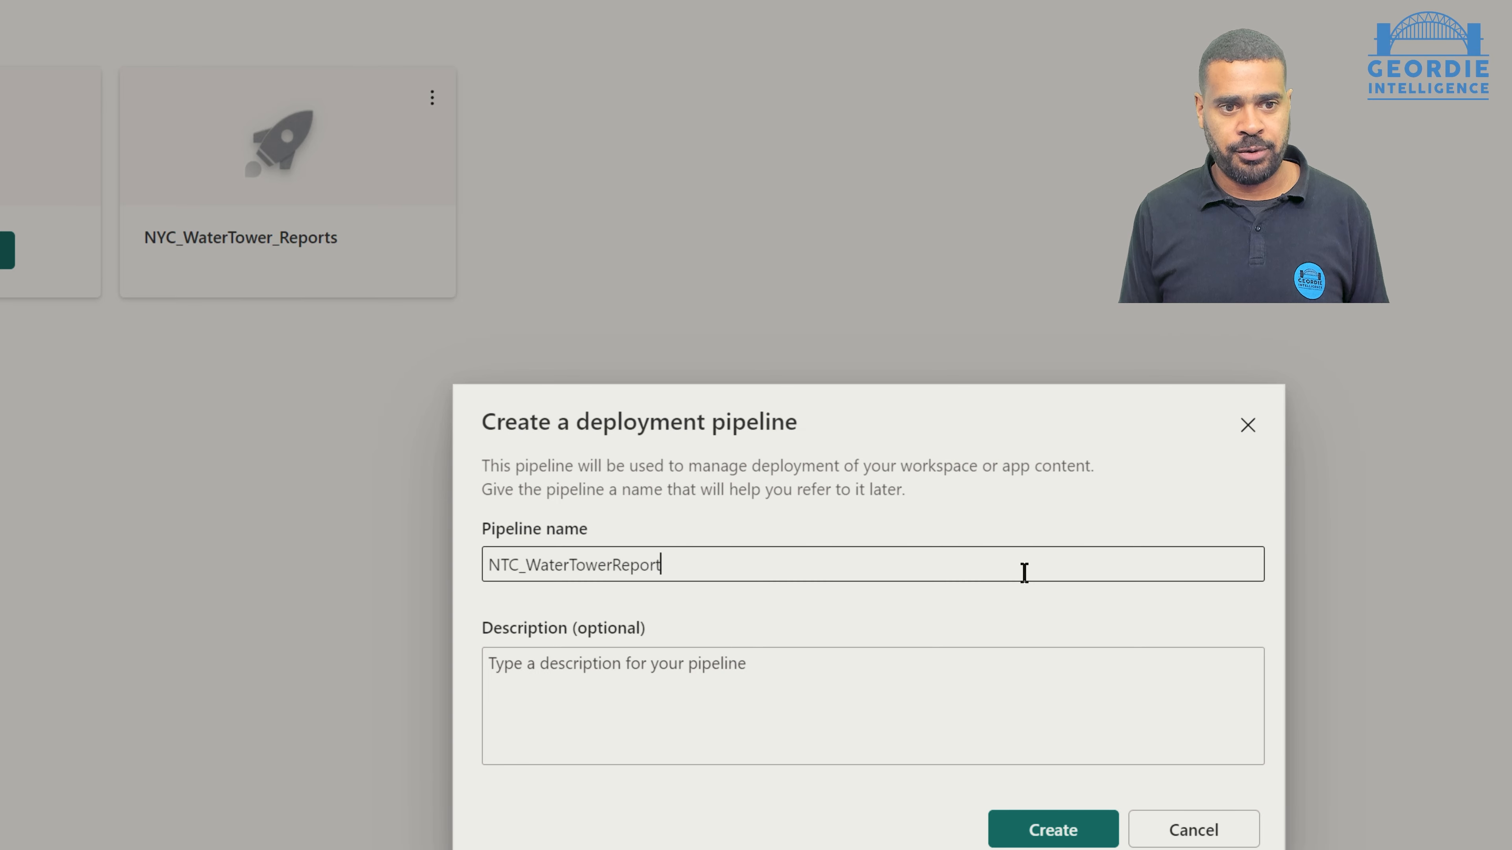
pyautogui.write('ing')
# Describe the pipeline as "2023 and beyond NYC Water Tower Inspection report datasets" and create it
pyautogui.press('Tab')
pyautogui.write('20')
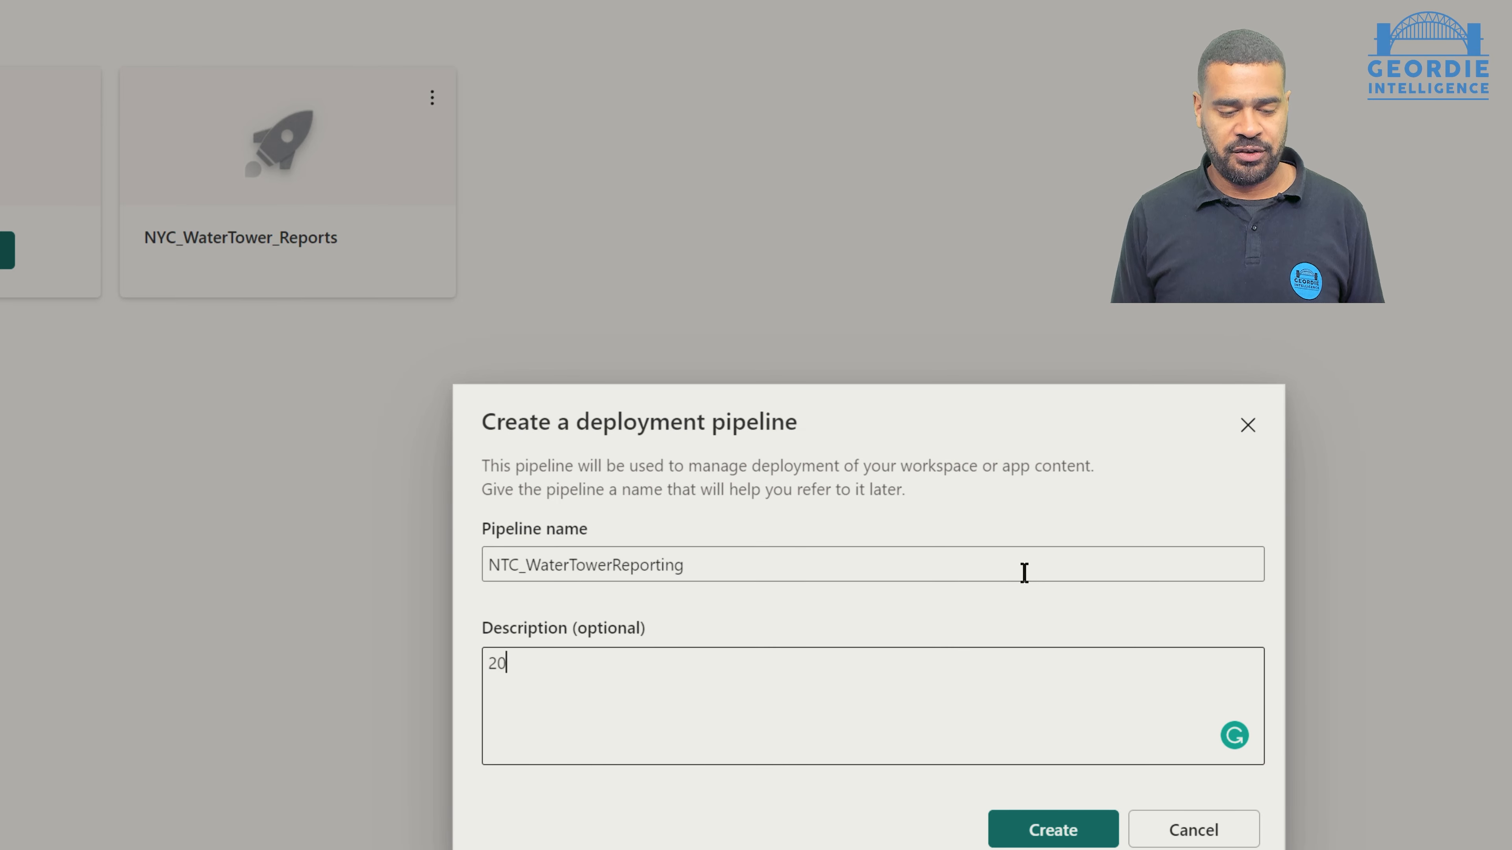
pyautogui.write('23 and beyond ')
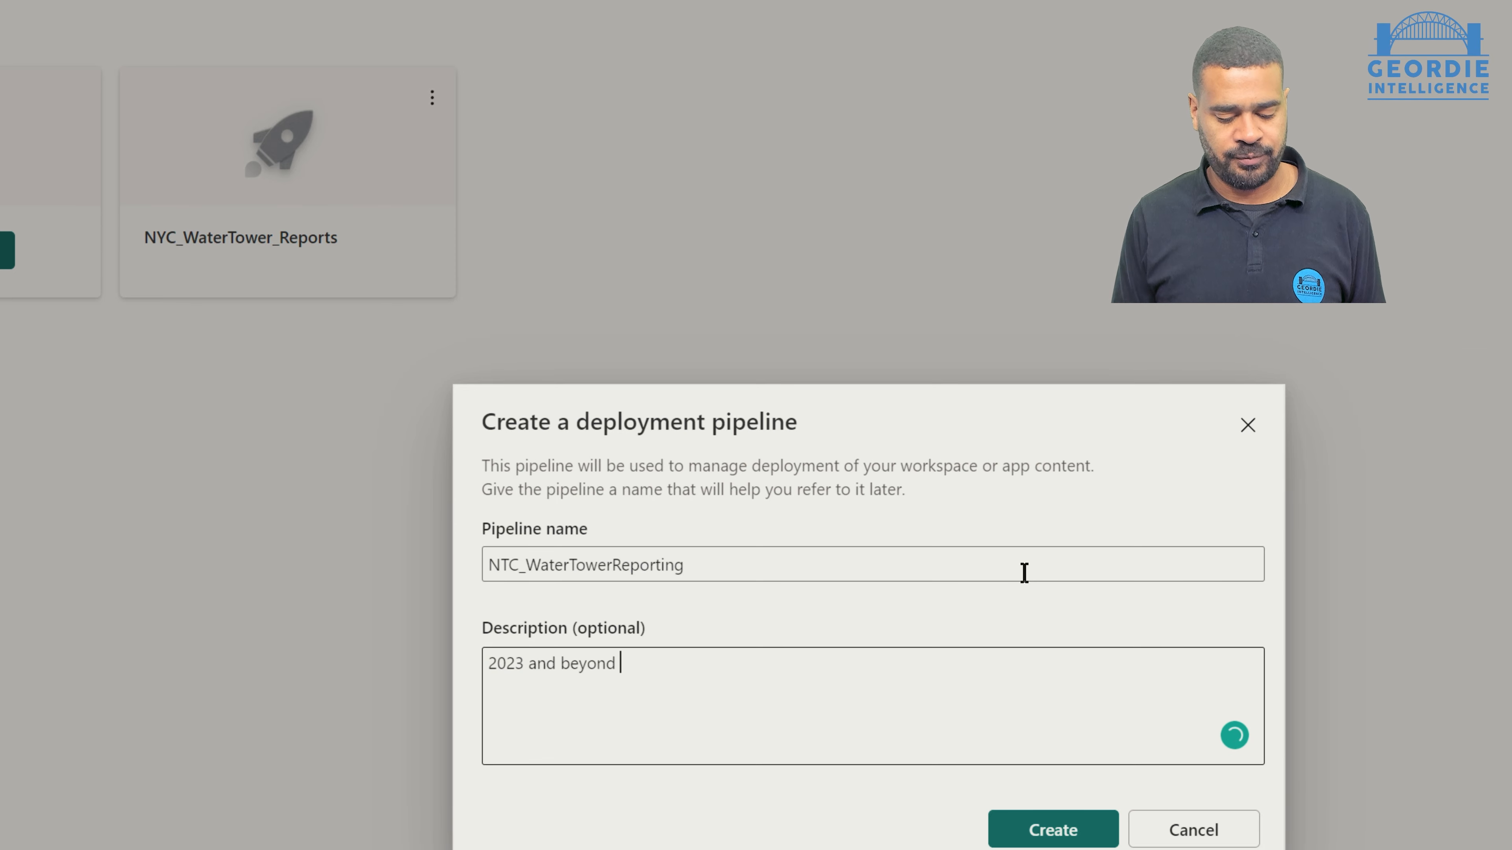
pyautogui.write('NYTC Water T')
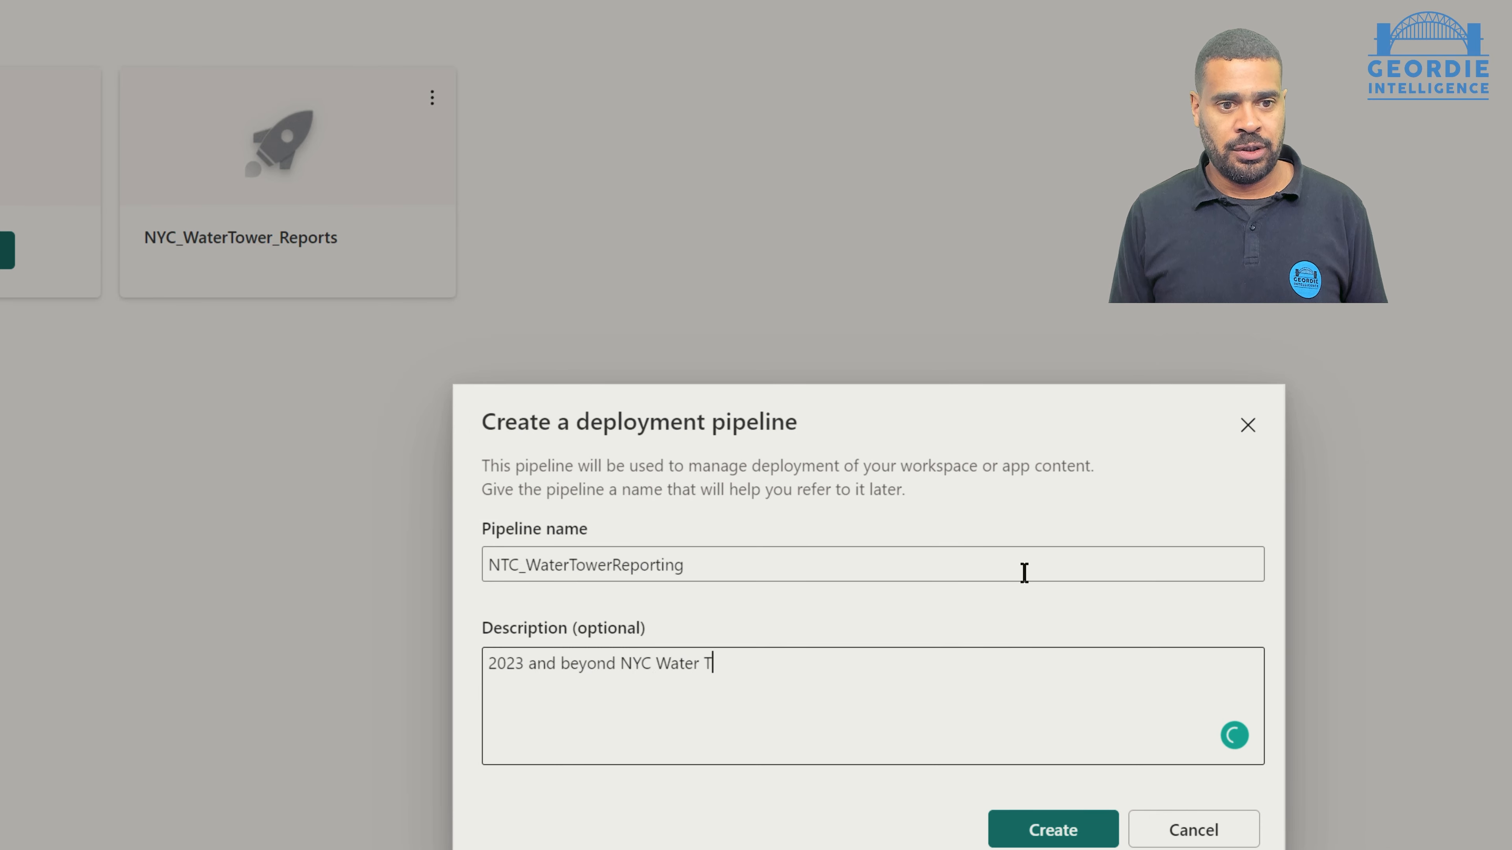
pyautogui.write('ower Inspection ')
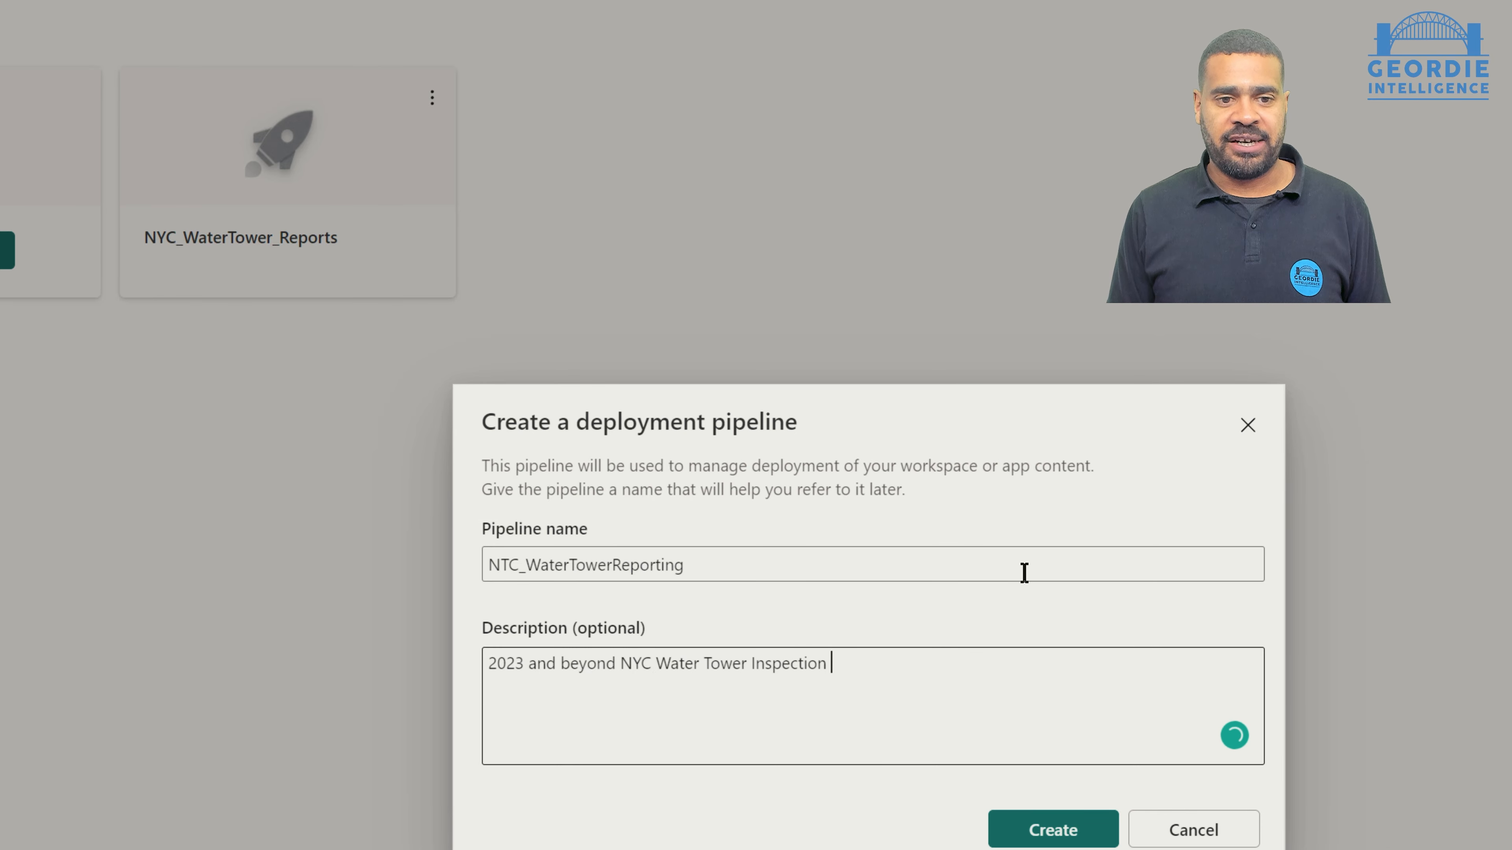
pyautogui.write('report datasets')
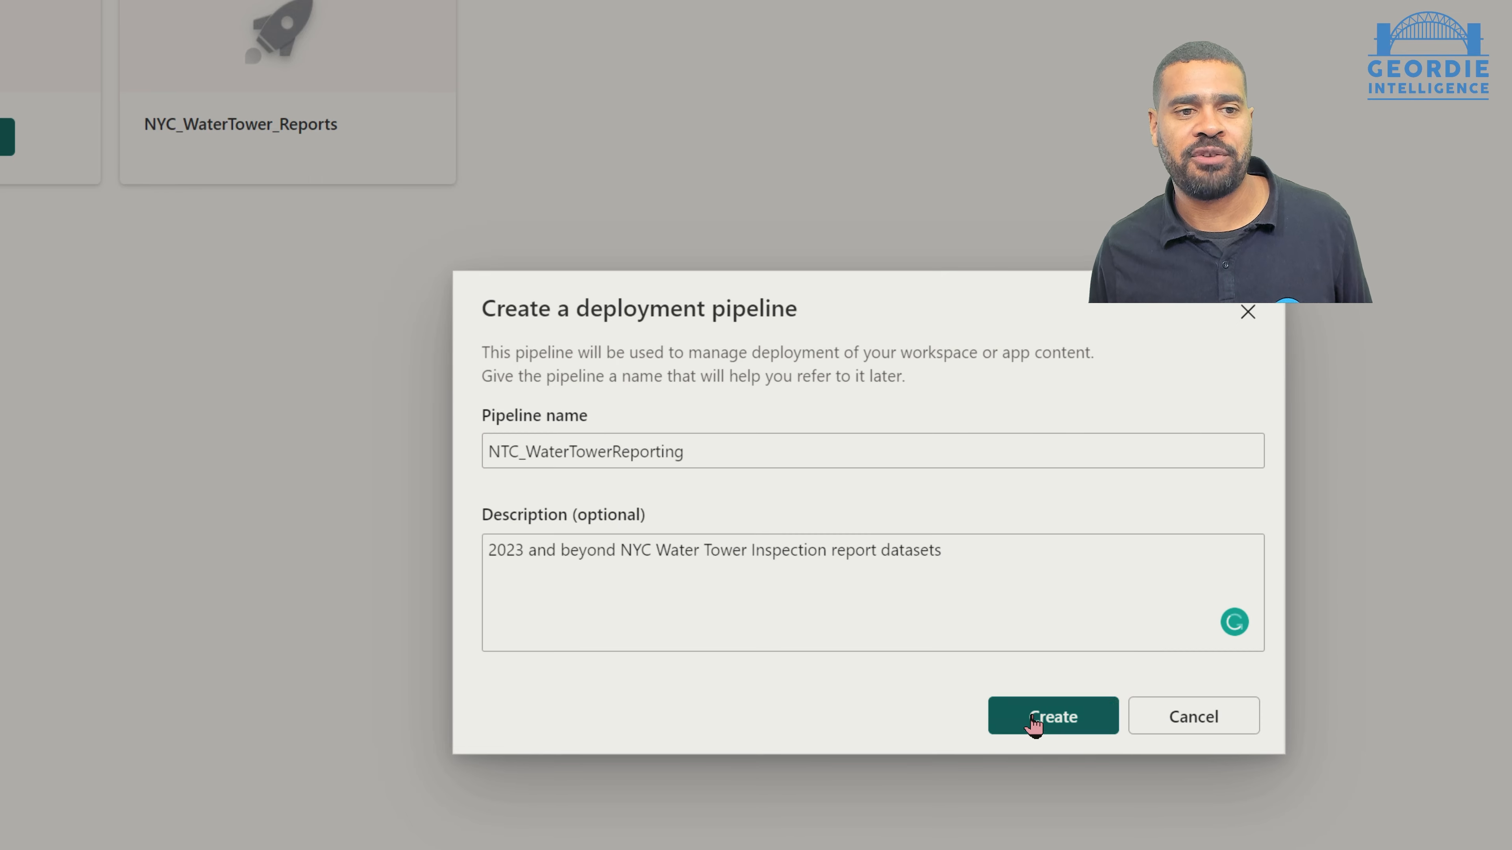
pyautogui.click(1031, 718)
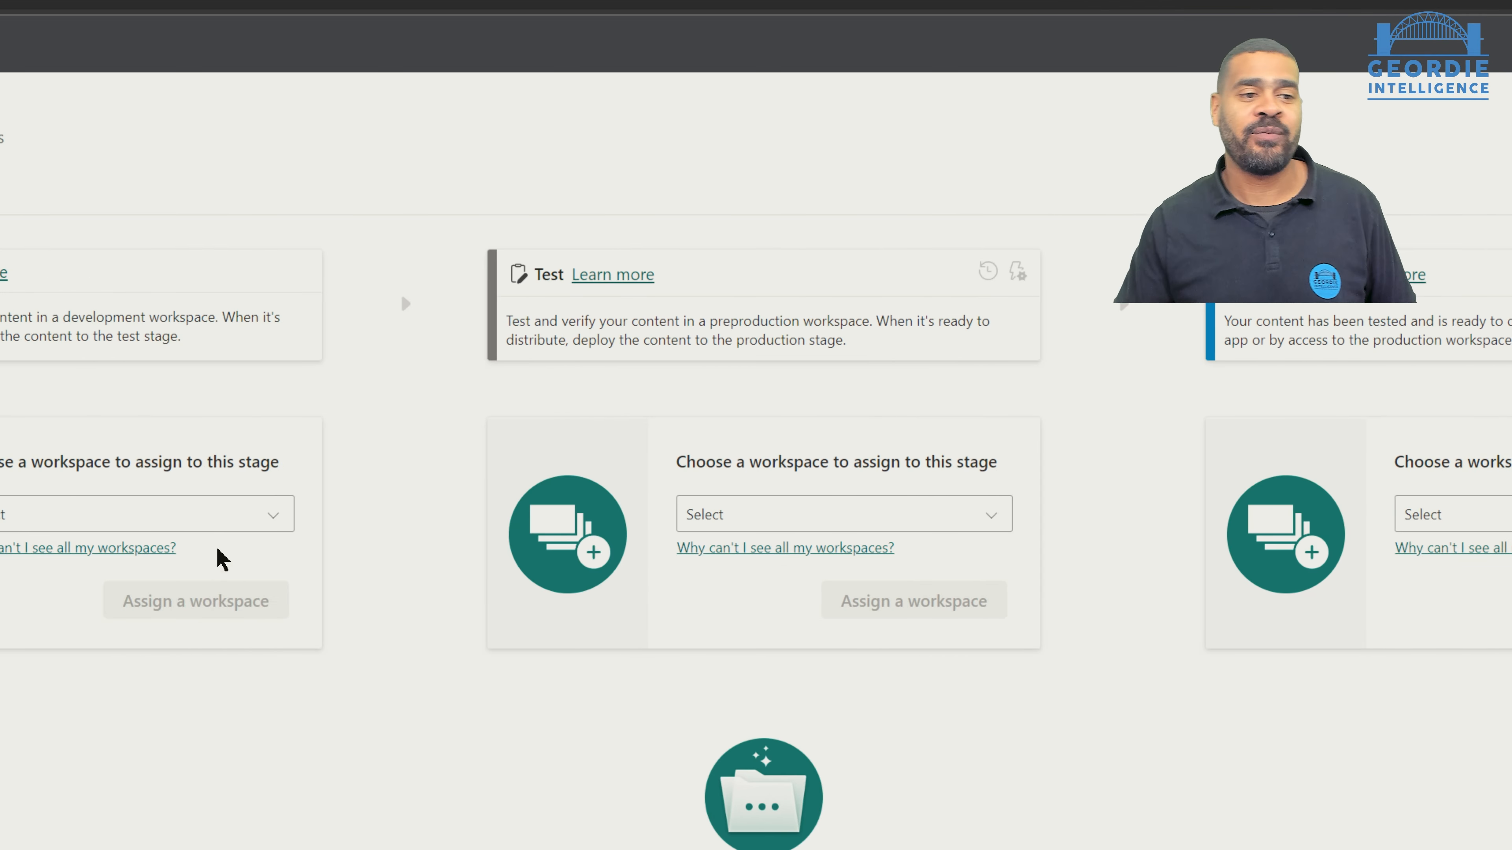
# Choose NYC_Water_Development for the Development stage, NYC_Water_Test for Test and NYC_Water_Production for Production
pyautogui.click(224, 518)
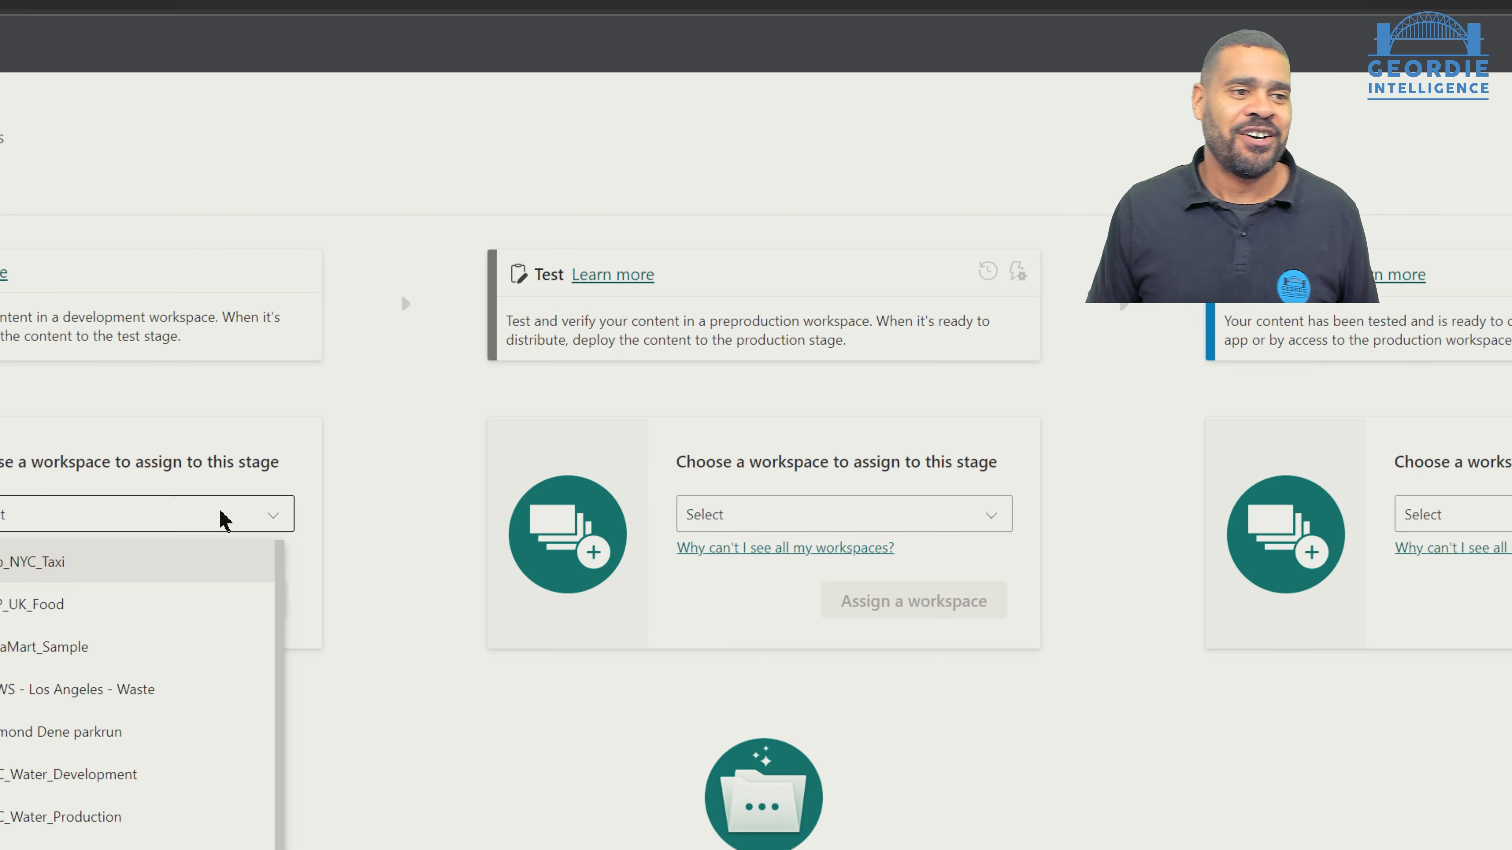
pyautogui.scroll(-1, 78, 675)
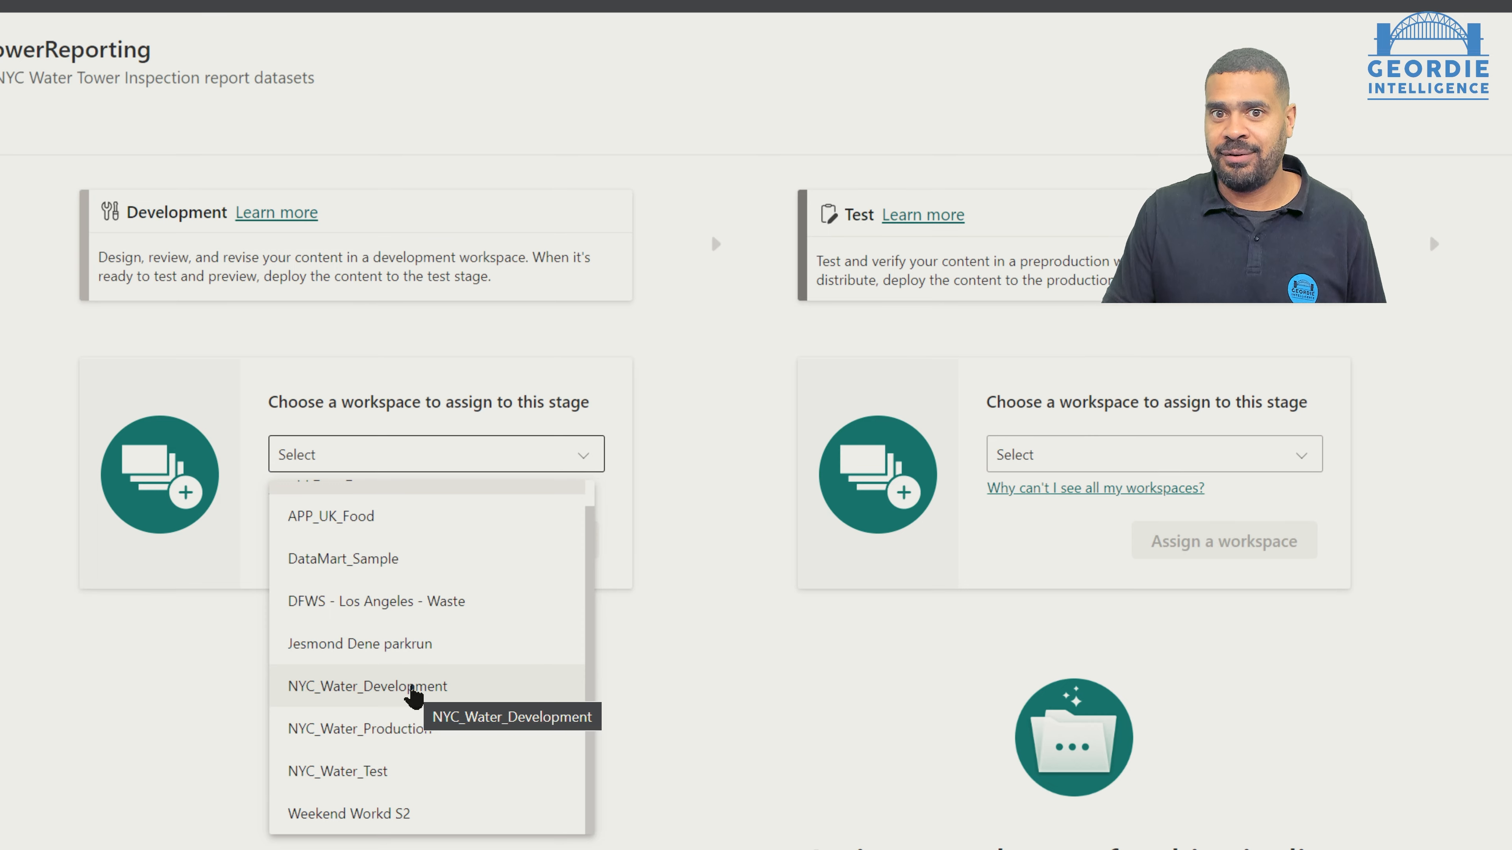
pyautogui.click(412, 688)
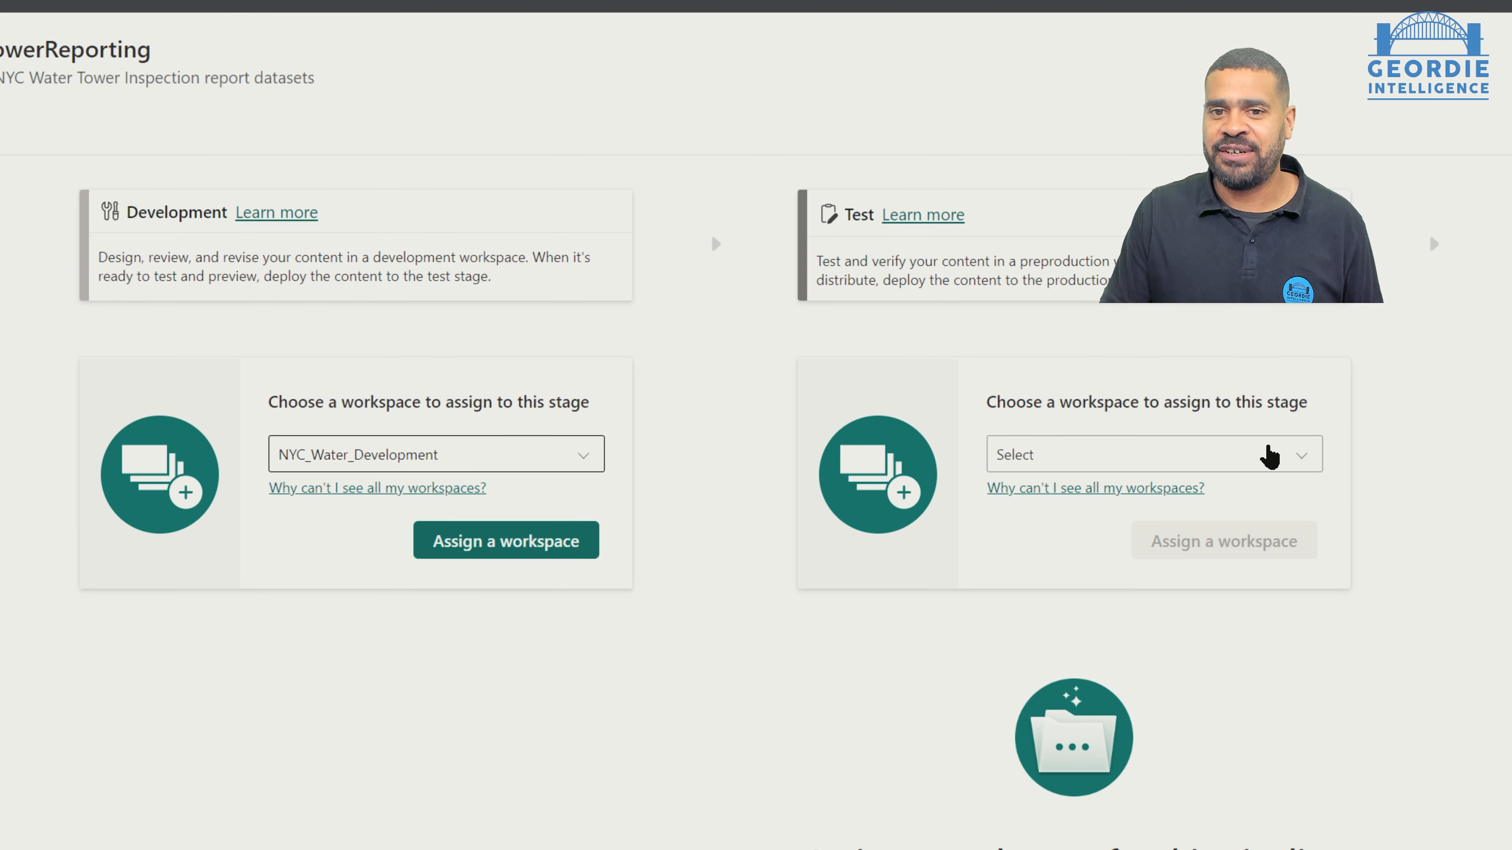
pyautogui.click(1269, 457)
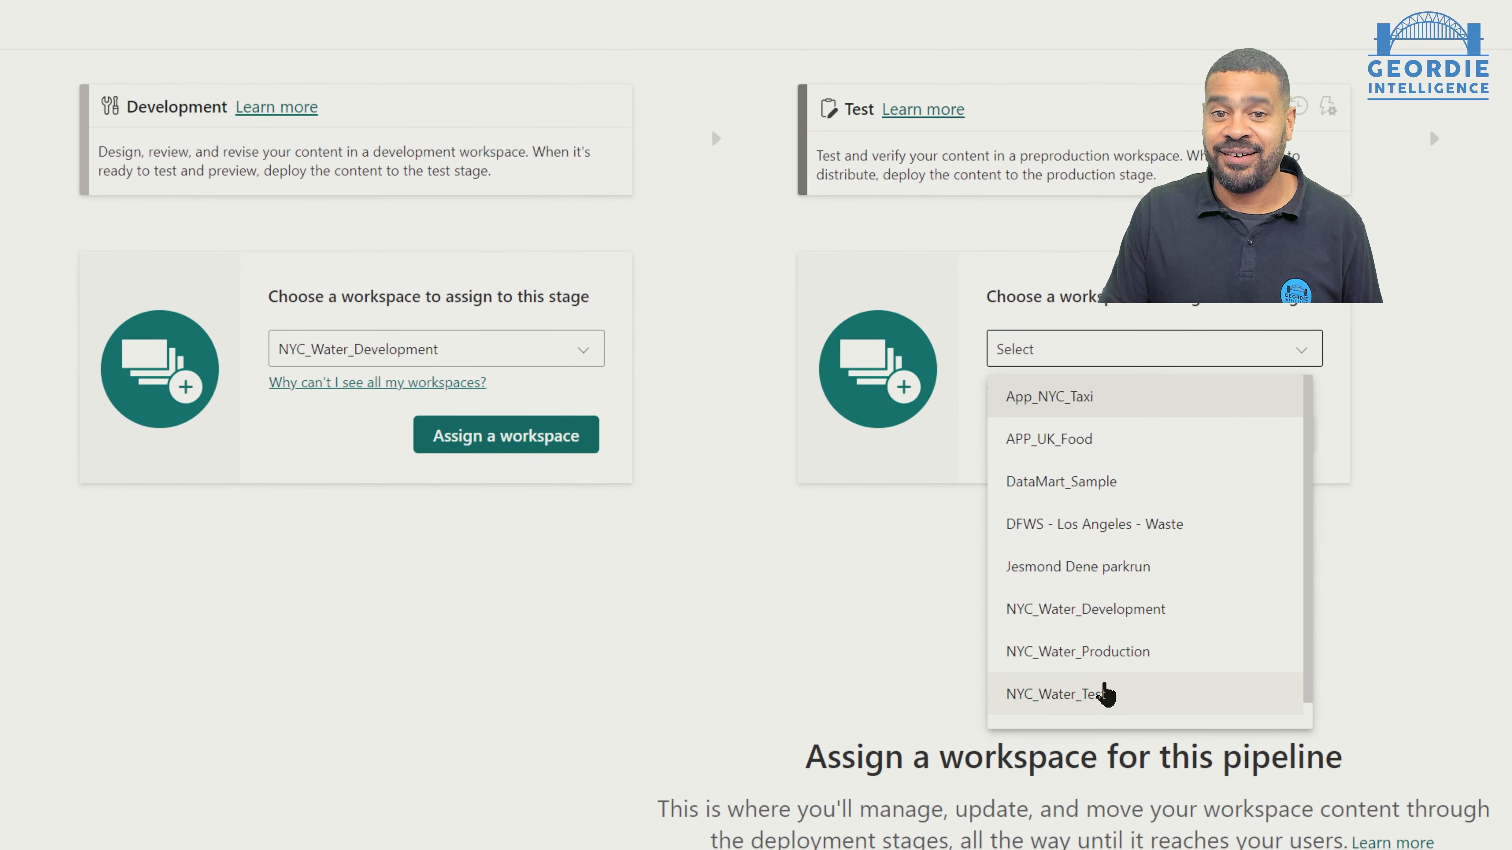
pyautogui.click(1104, 694)
pyautogui.click(1306, 356)
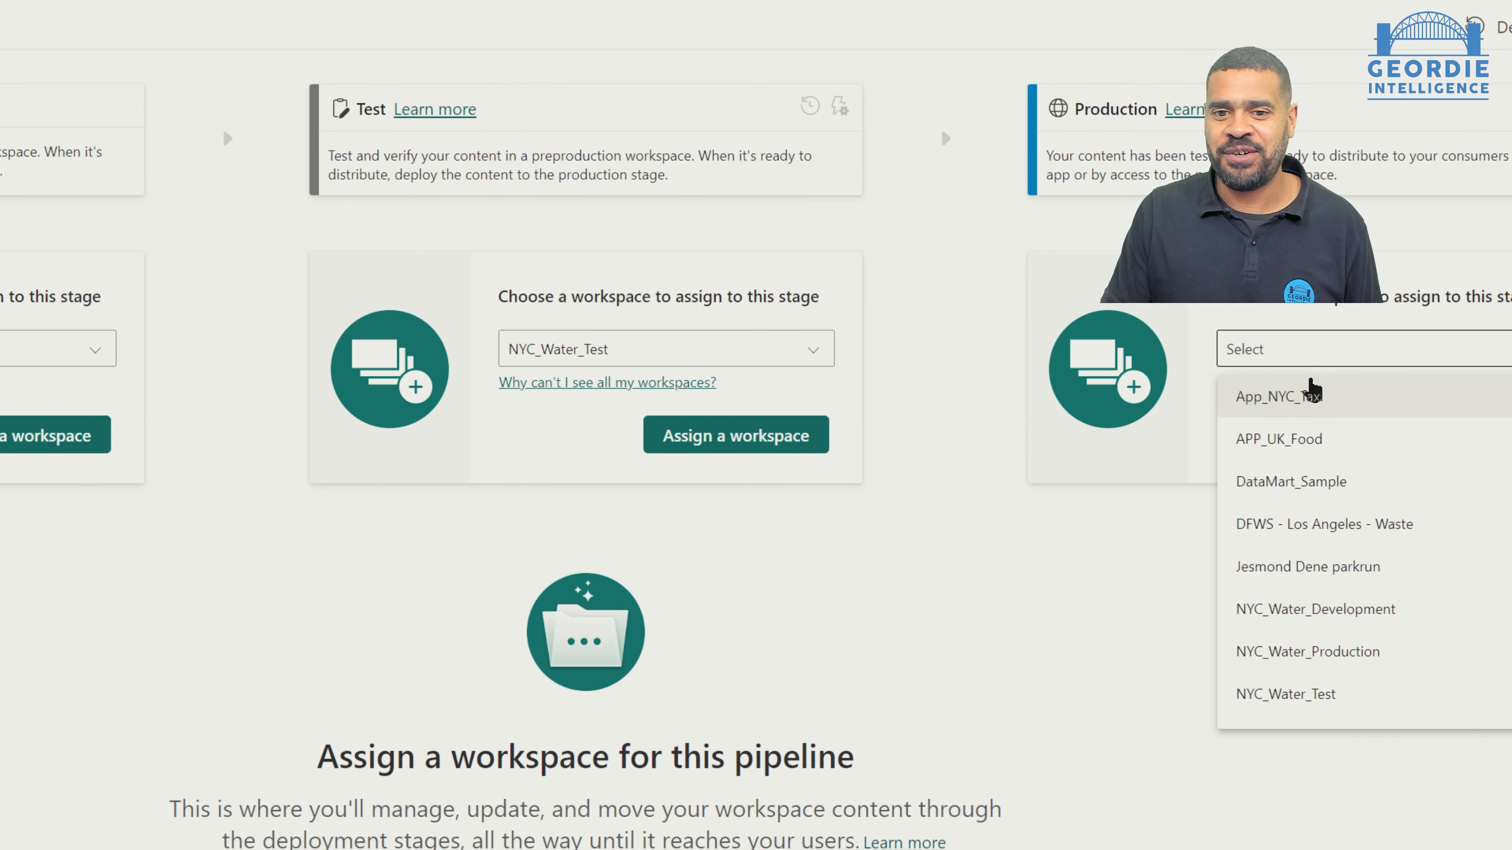
pyautogui.click(1303, 652)
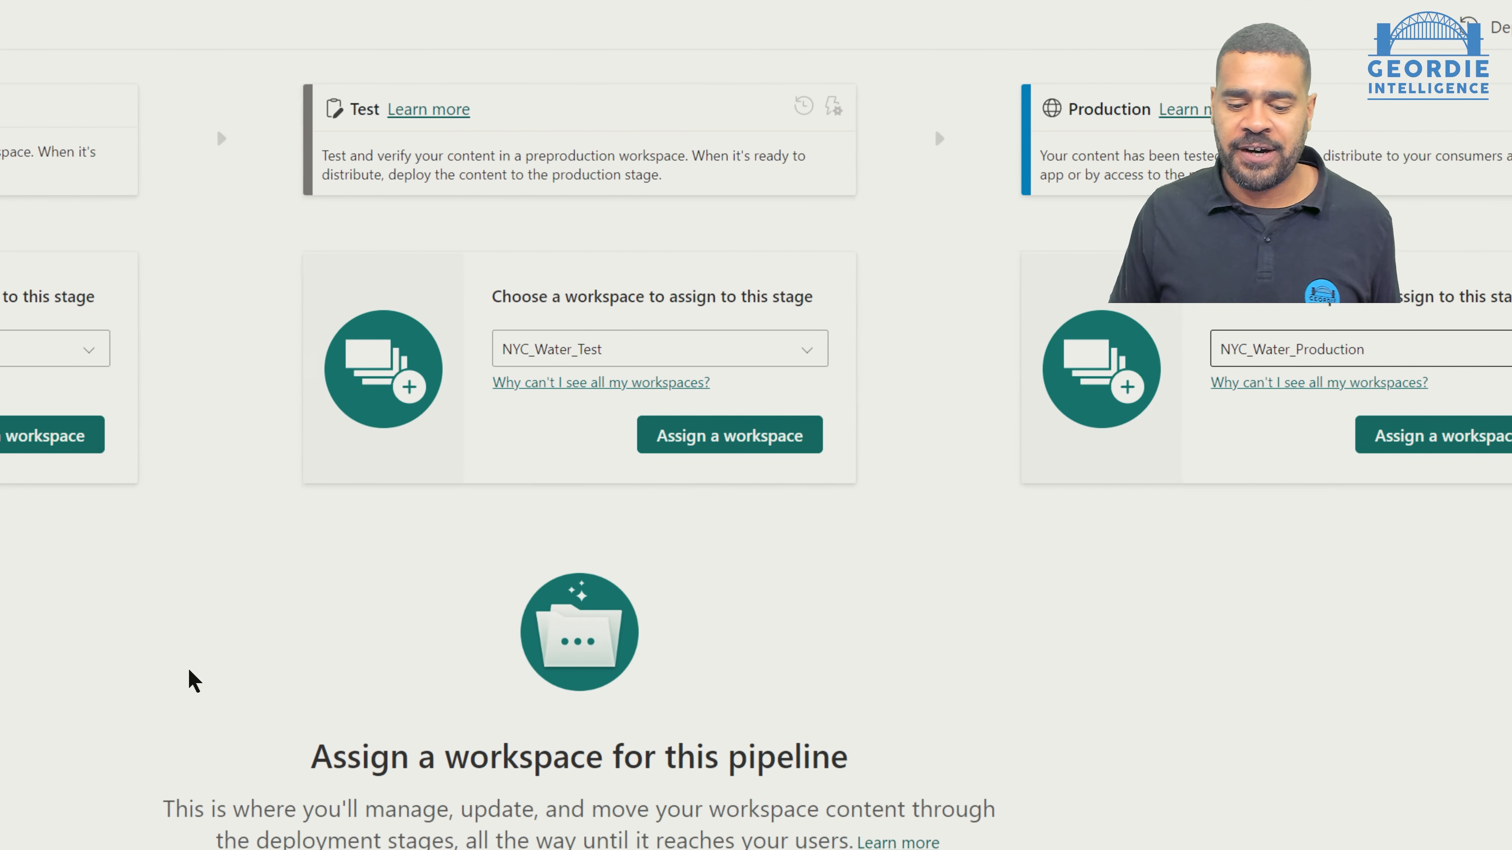
# Assign the chosen workspaces to the Development, Test and Production stages of the pipeline
pyautogui.click(33, 436)
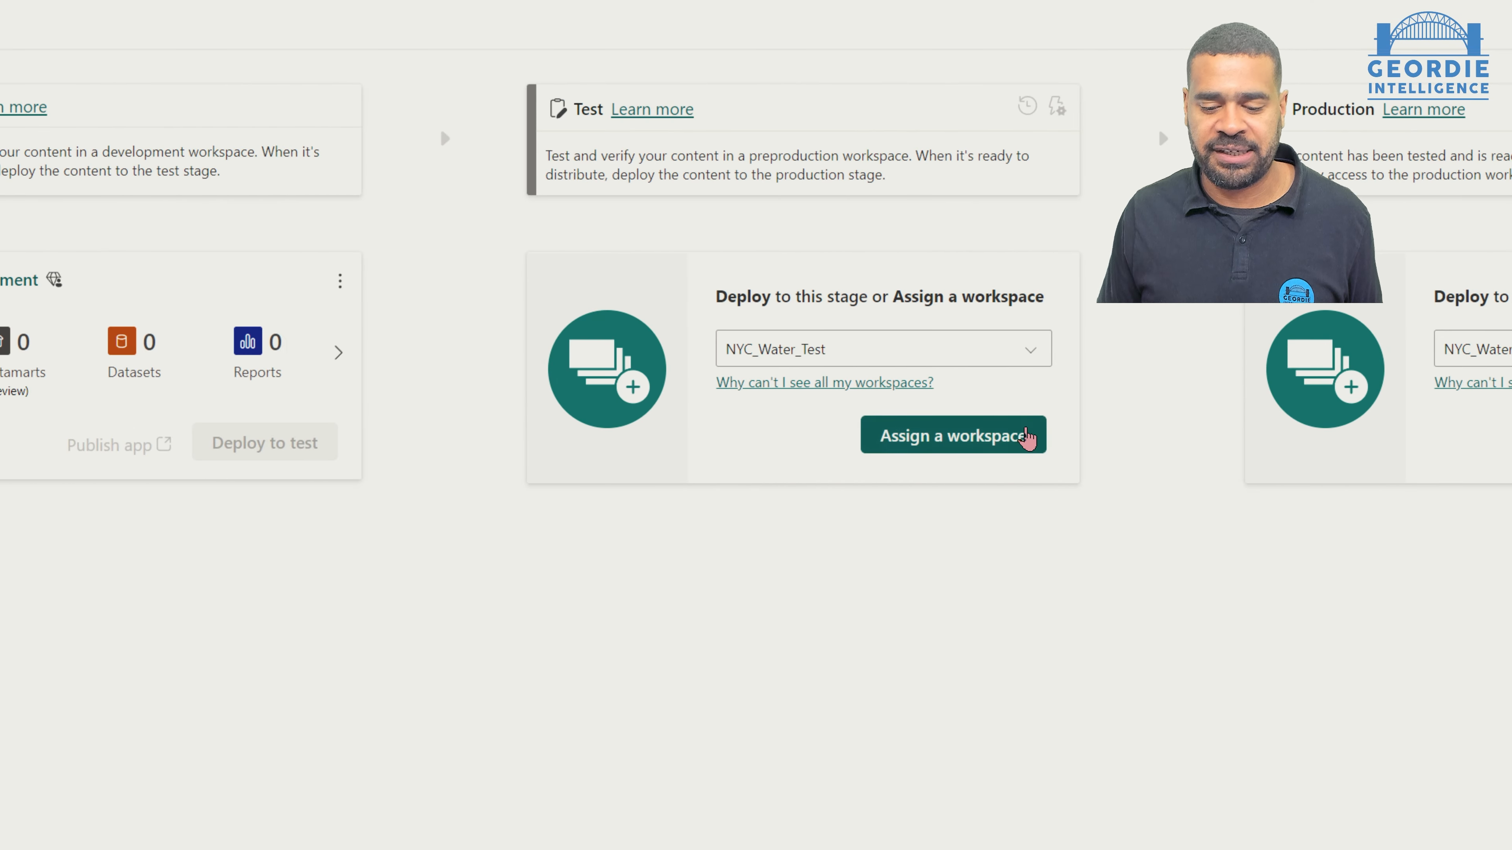
pyautogui.click(1028, 439)
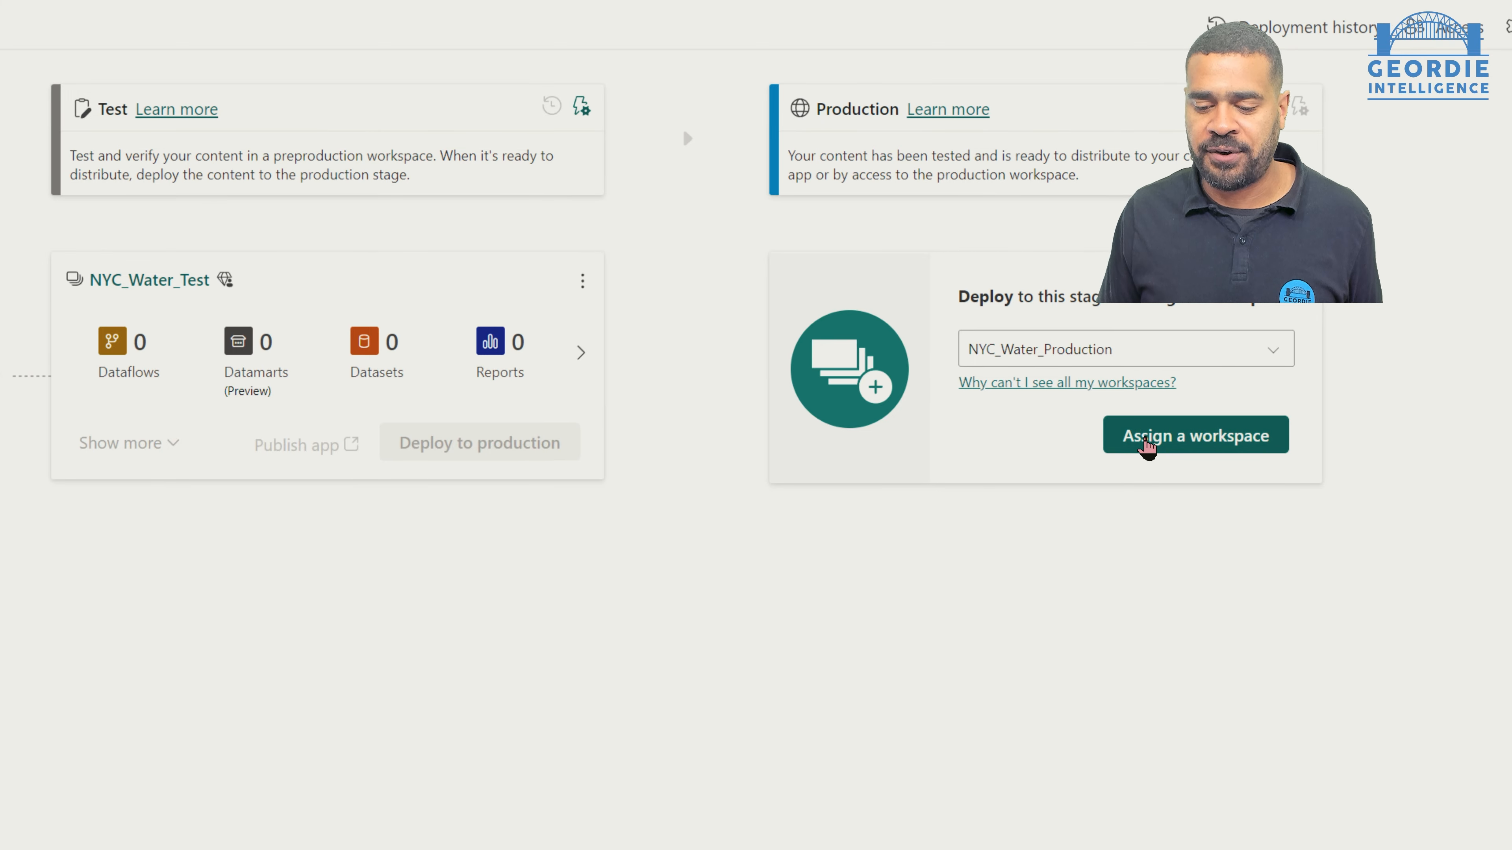
pyautogui.click(1147, 444)
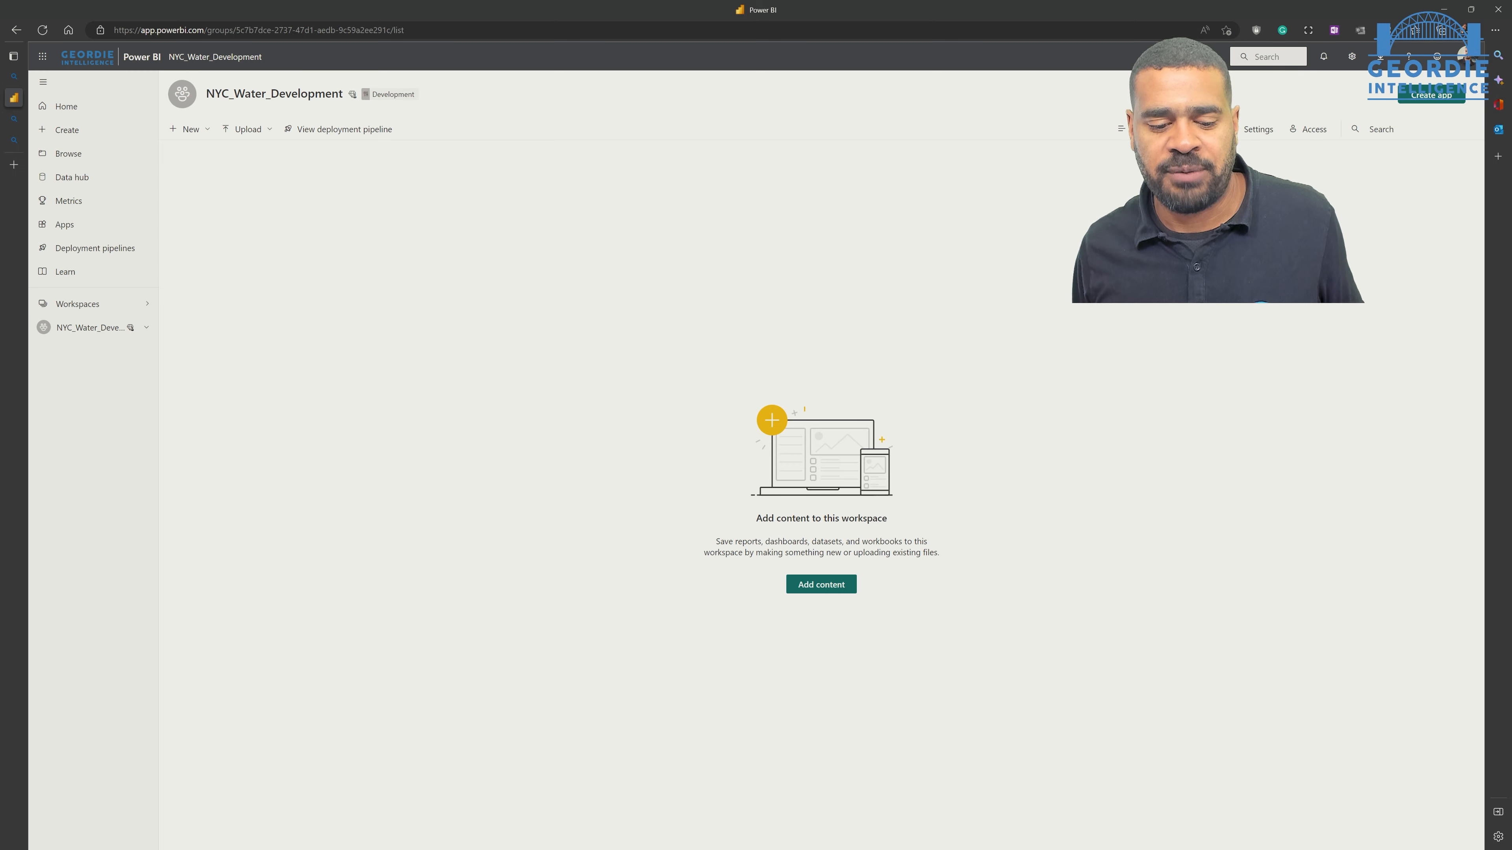
# Create a datamart in the NYC_Water_Development workspace and choose the Power Platform Dataflows connector as its data source
pyautogui.click(189, 128)
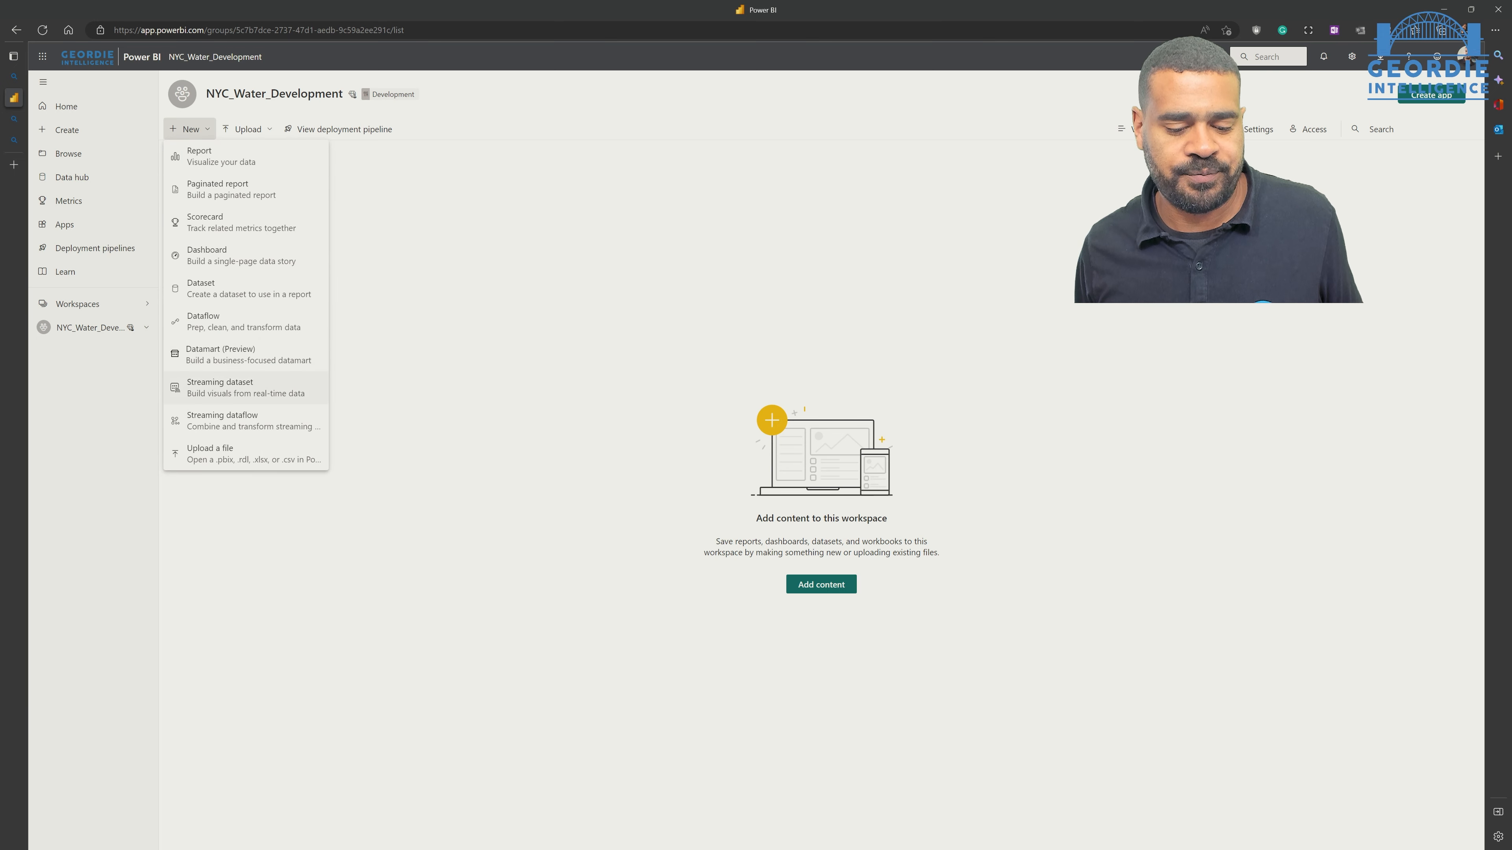
pyautogui.click(220, 354)
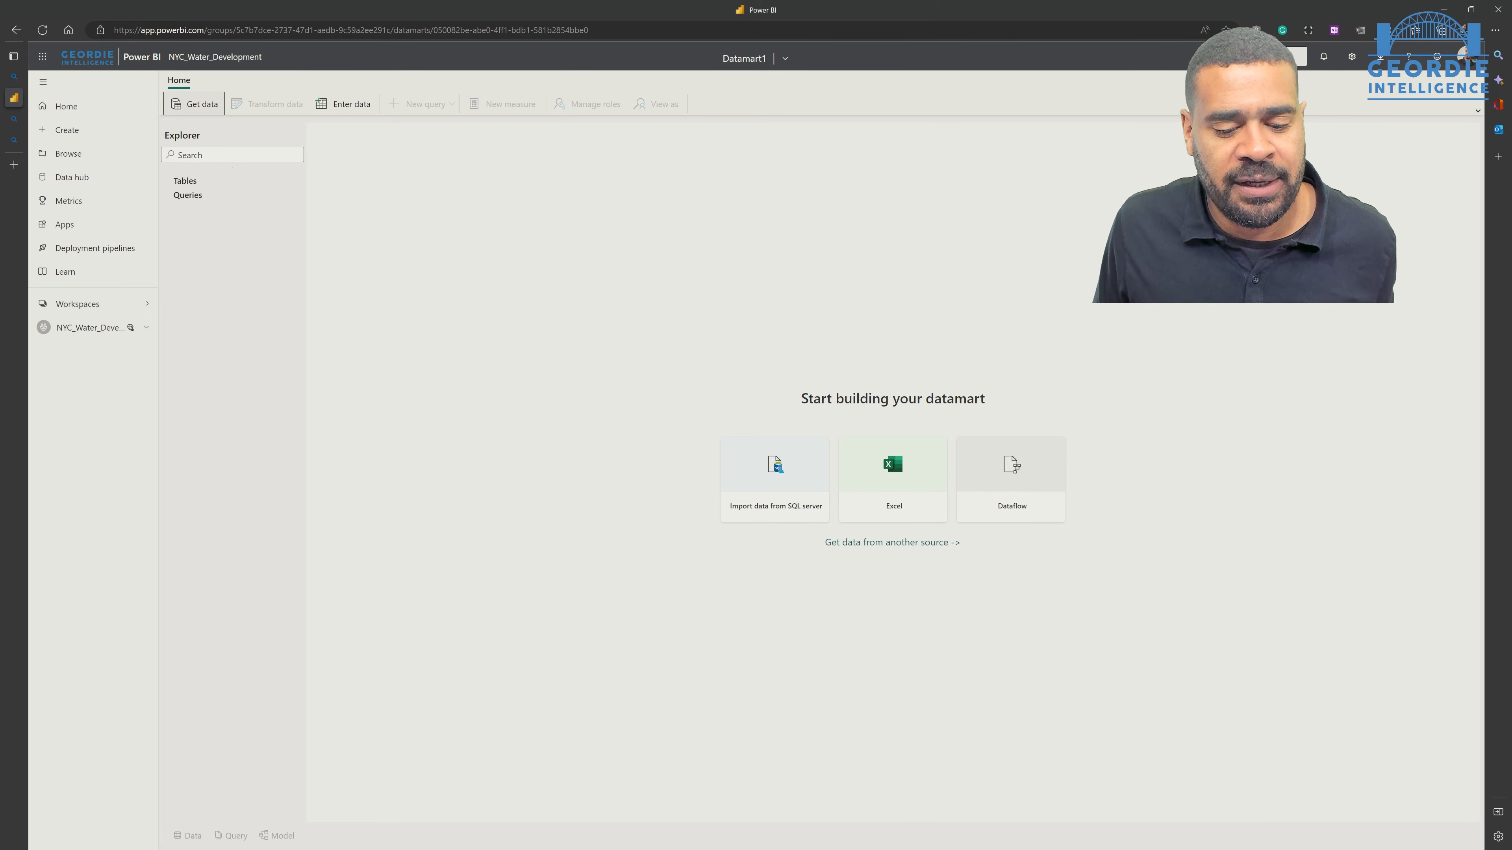
pyautogui.click(196, 104)
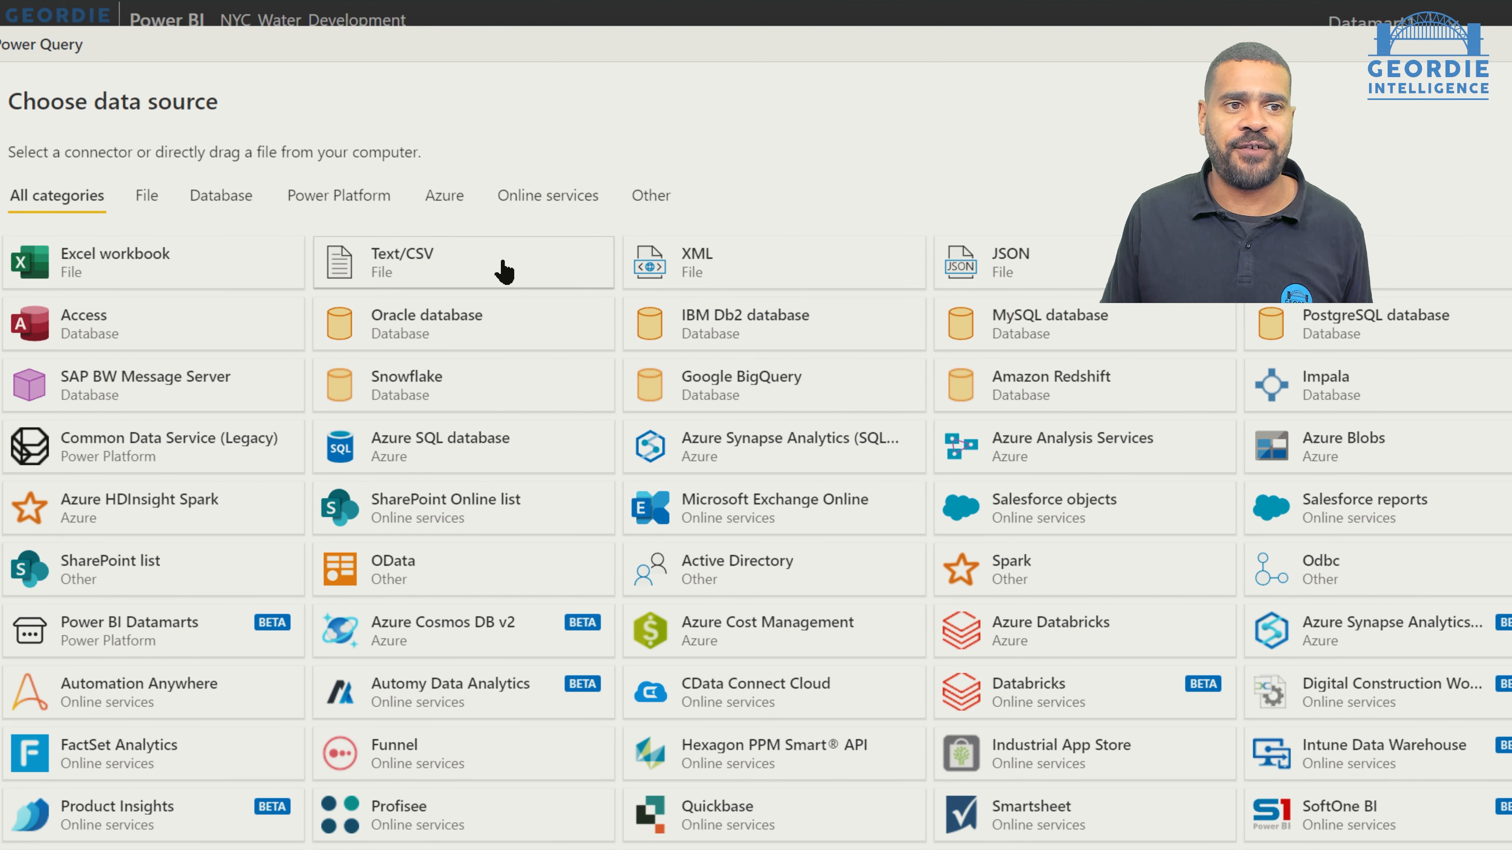
pyautogui.click(376, 223)
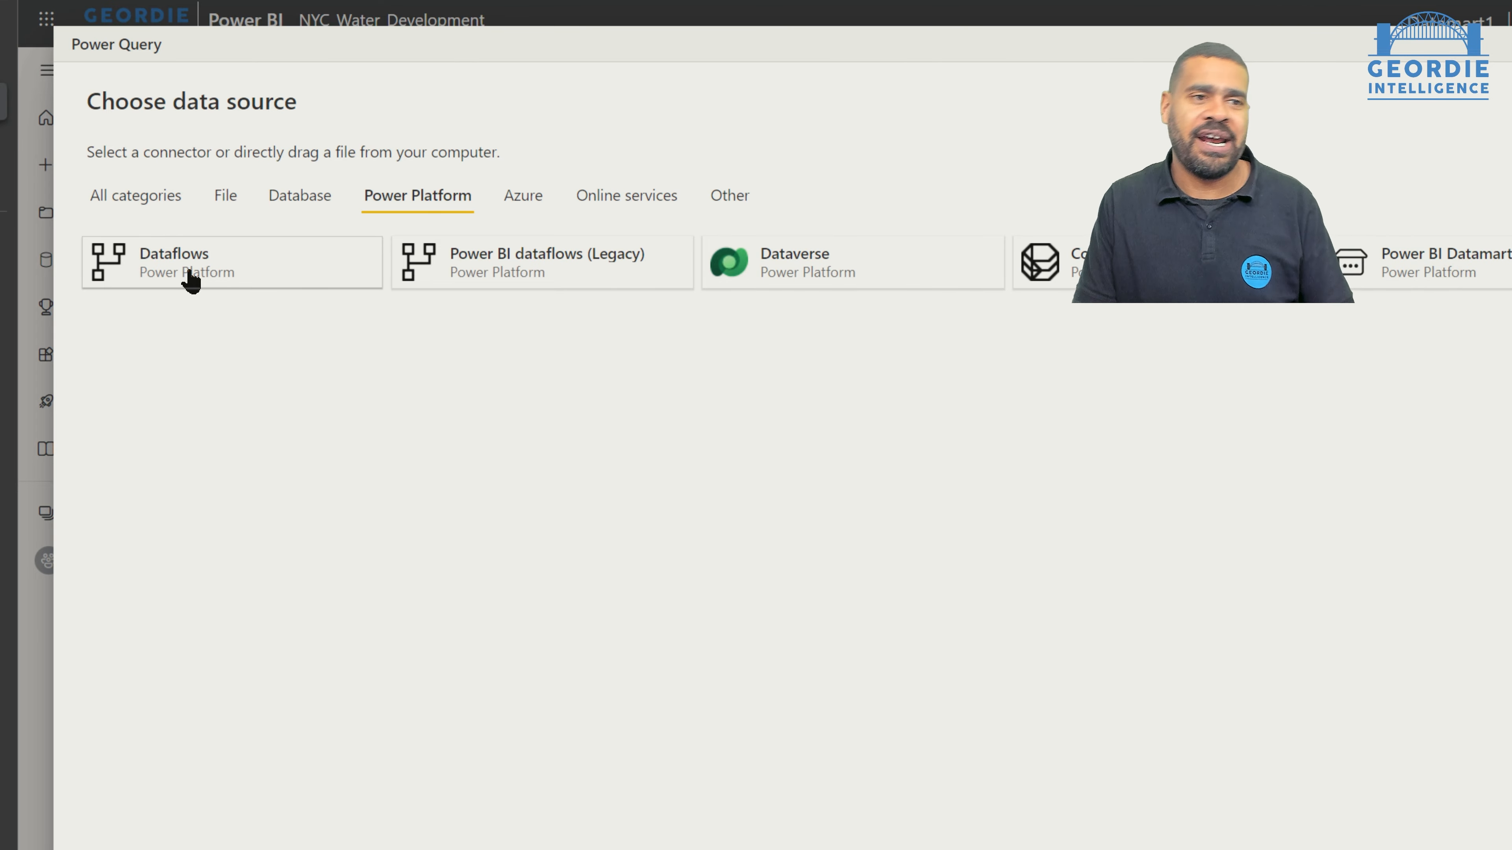
pyautogui.click(190, 278)
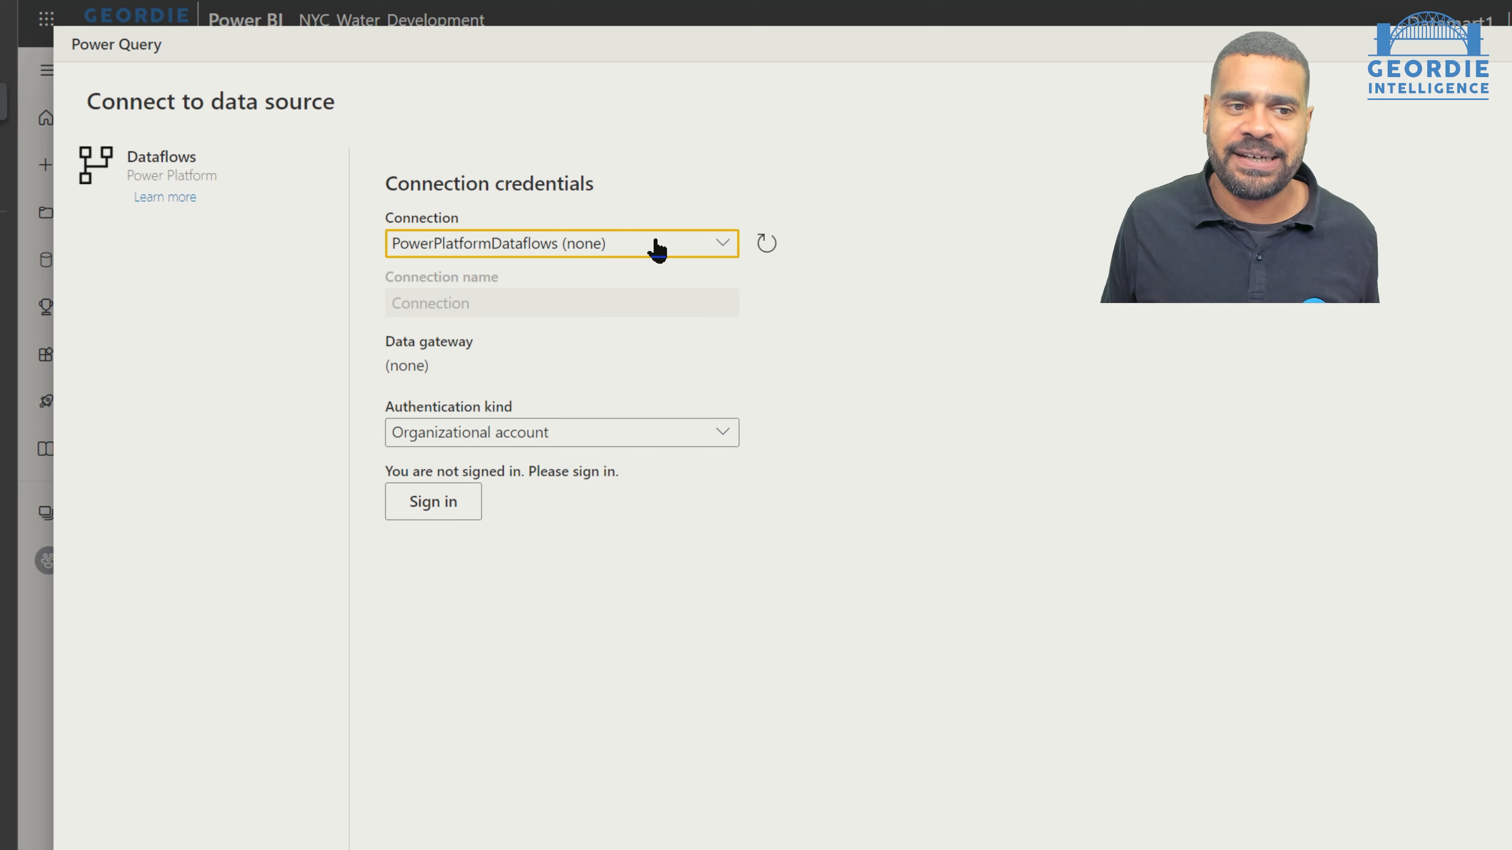
# Sign in to the Dataflows connection with the Organizational account authentication kind and continue to the data selection
pyautogui.click(600, 439)
pyautogui.click(1025, 604)
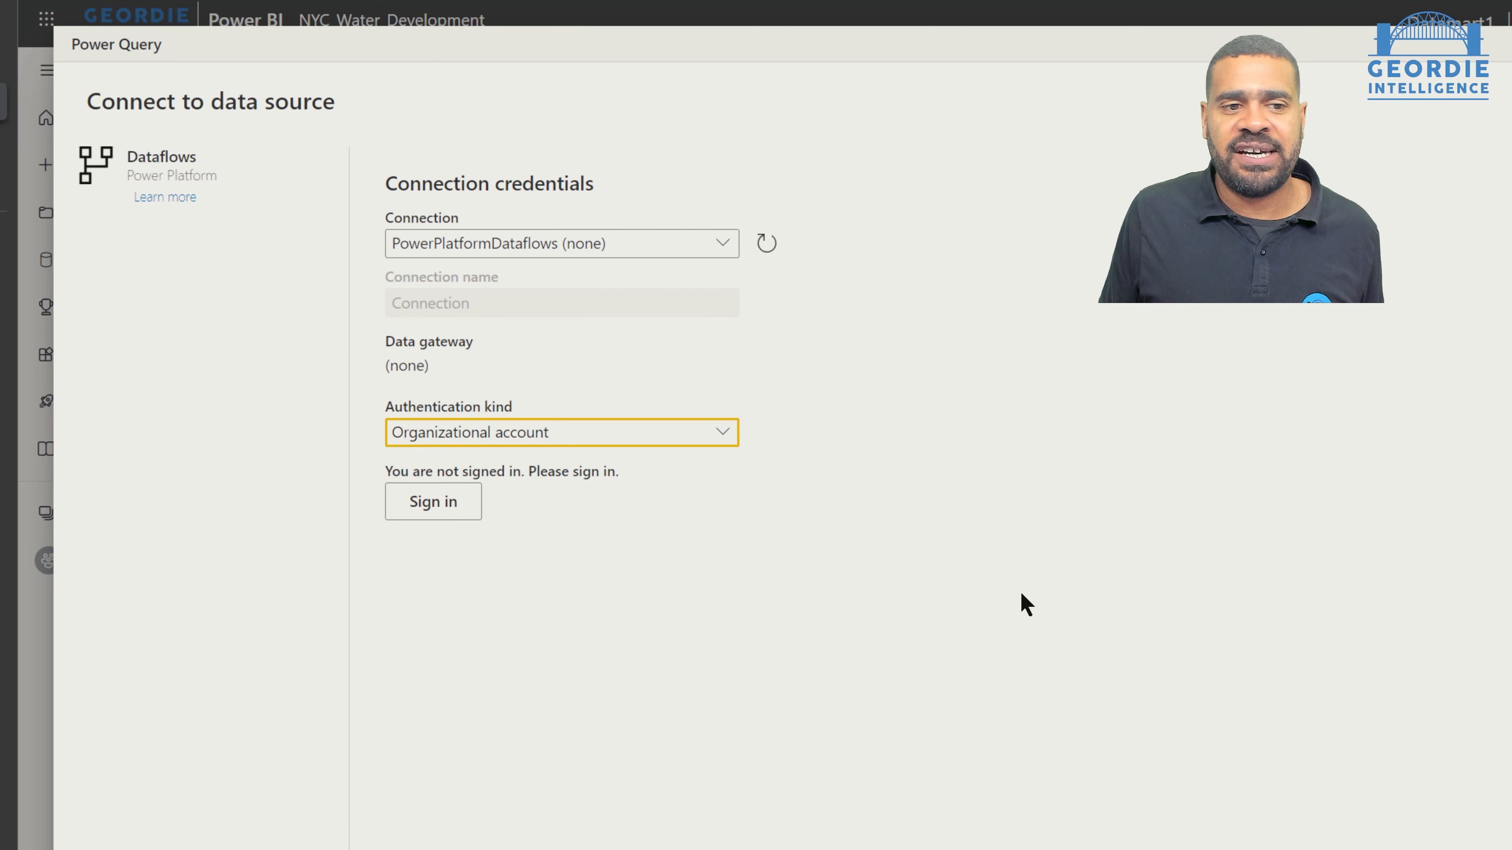
pyautogui.click(470, 503)
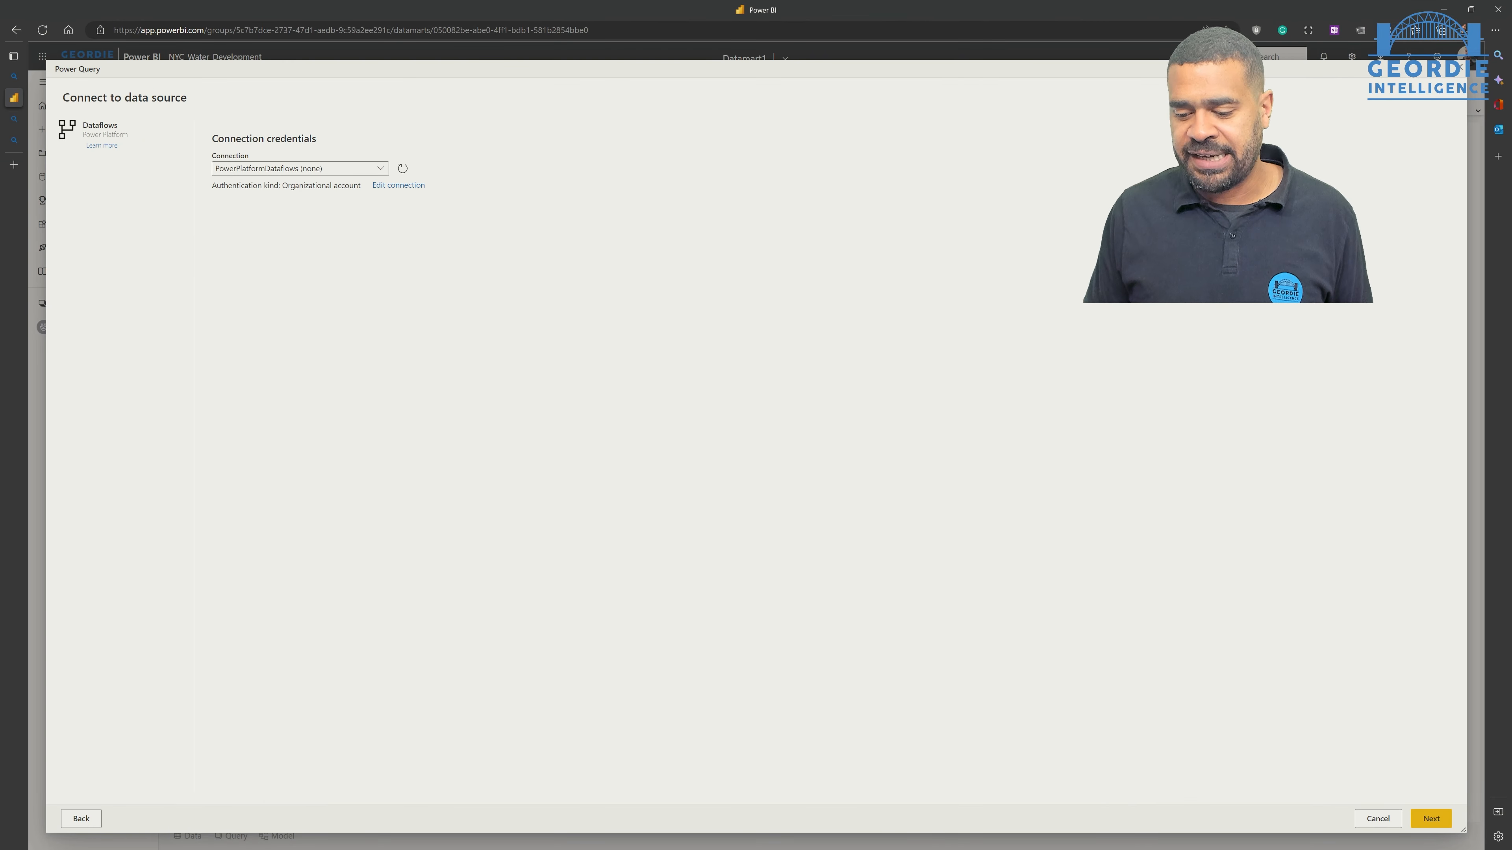
pyautogui.click(1430, 818)
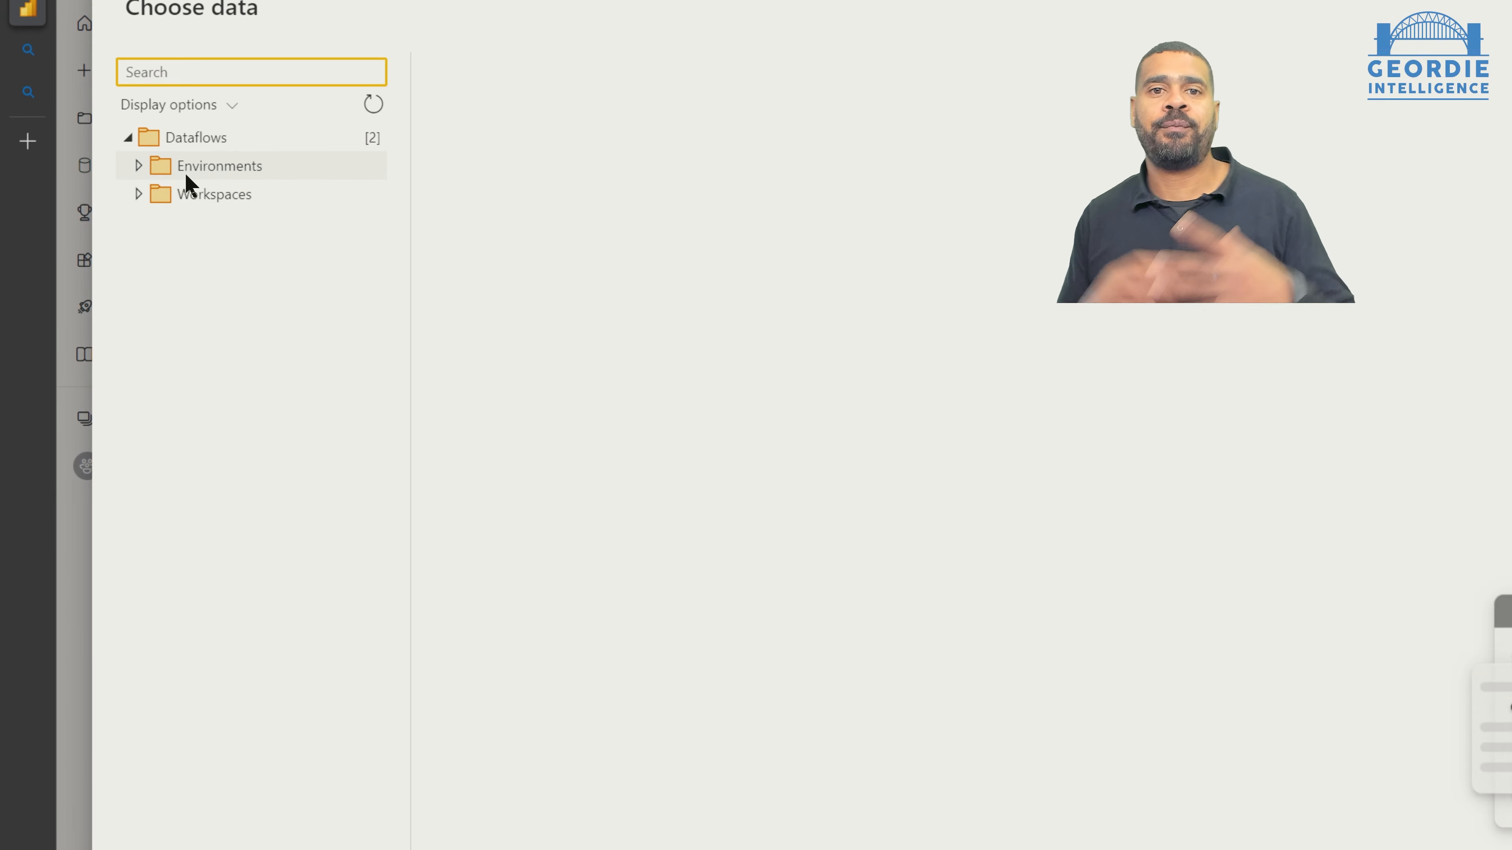
# Select the Buildings and Inspection tables from the New York Water Inspections dataflow in the DFWS - NYC Water Towers workspace
pyautogui.click(137, 196)
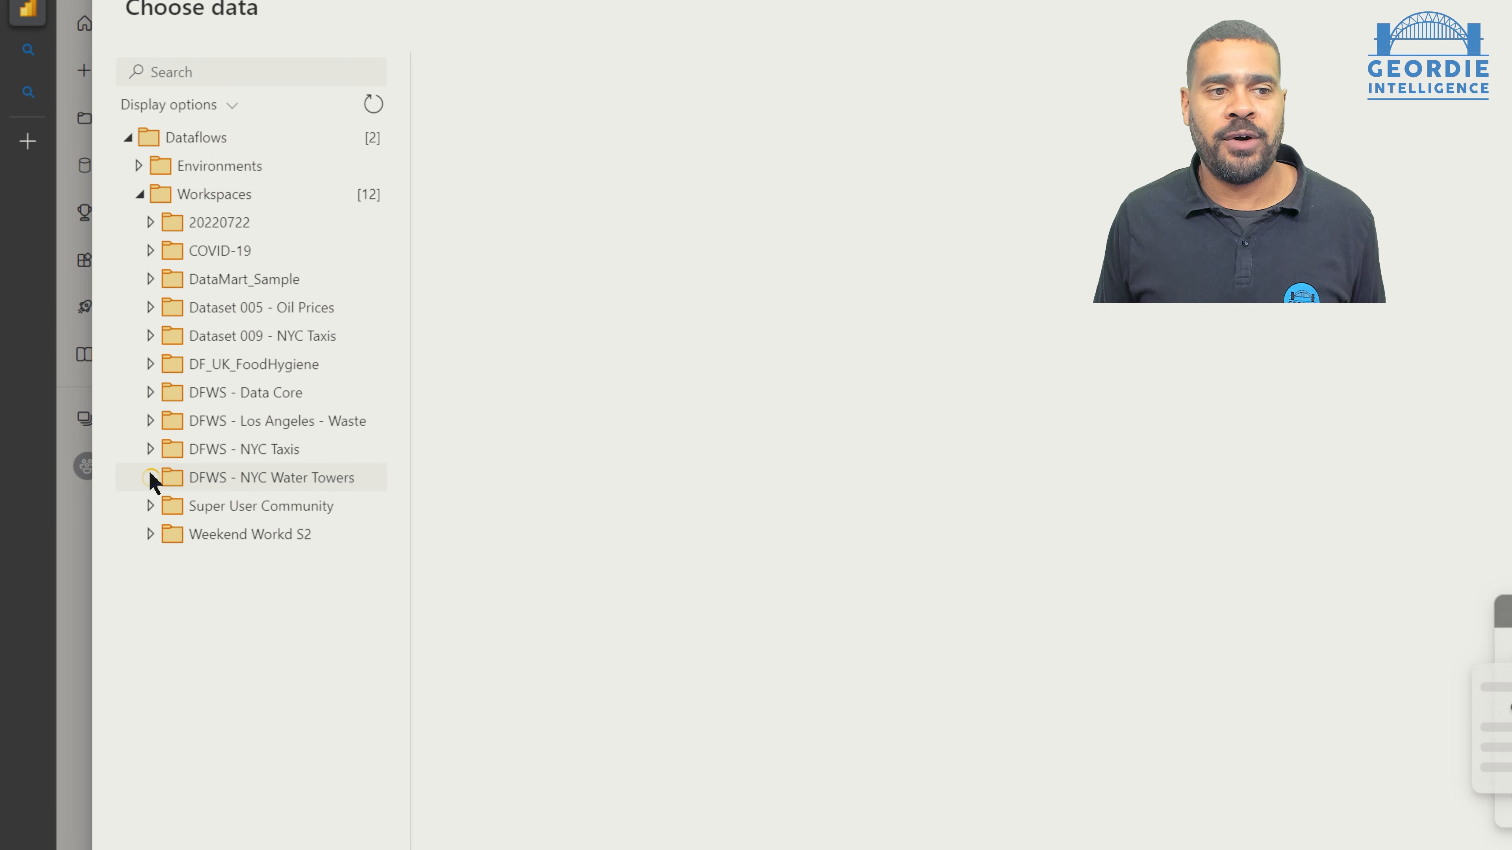
pyautogui.click(150, 478)
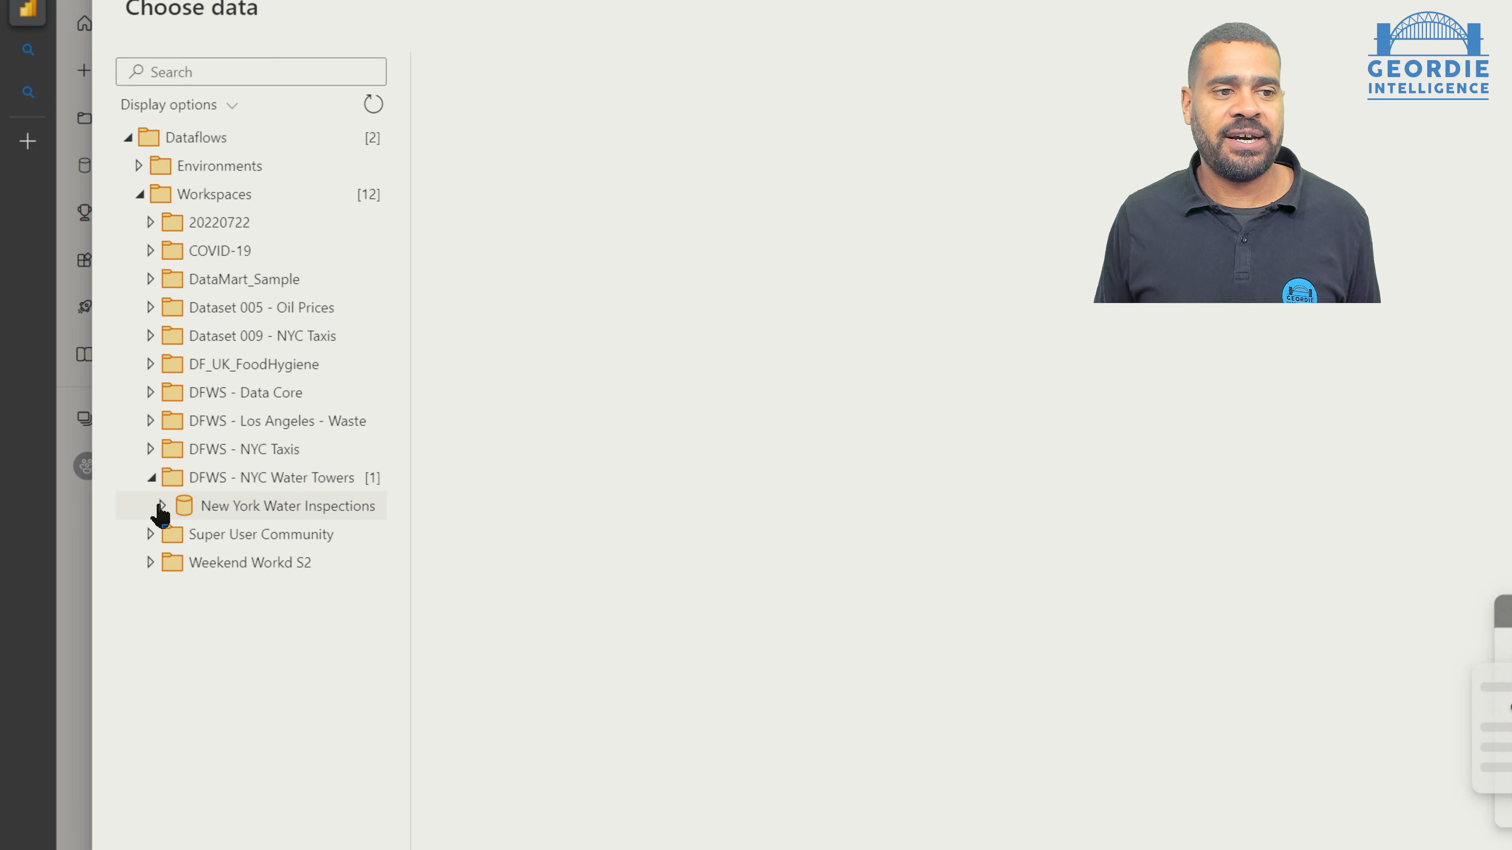
pyautogui.click(163, 506)
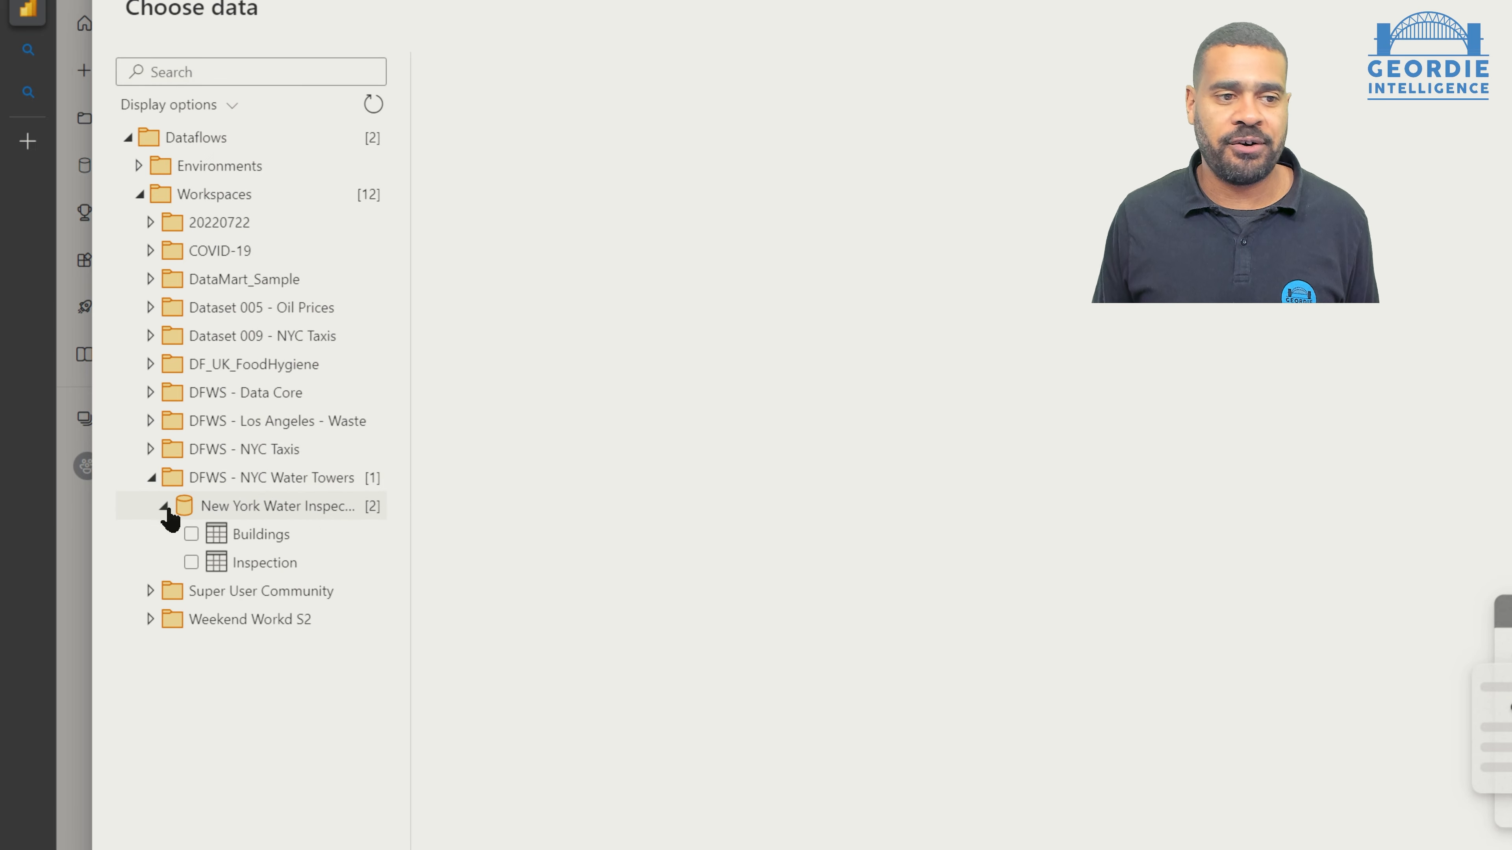
pyautogui.click(191, 534)
pyautogui.click(191, 562)
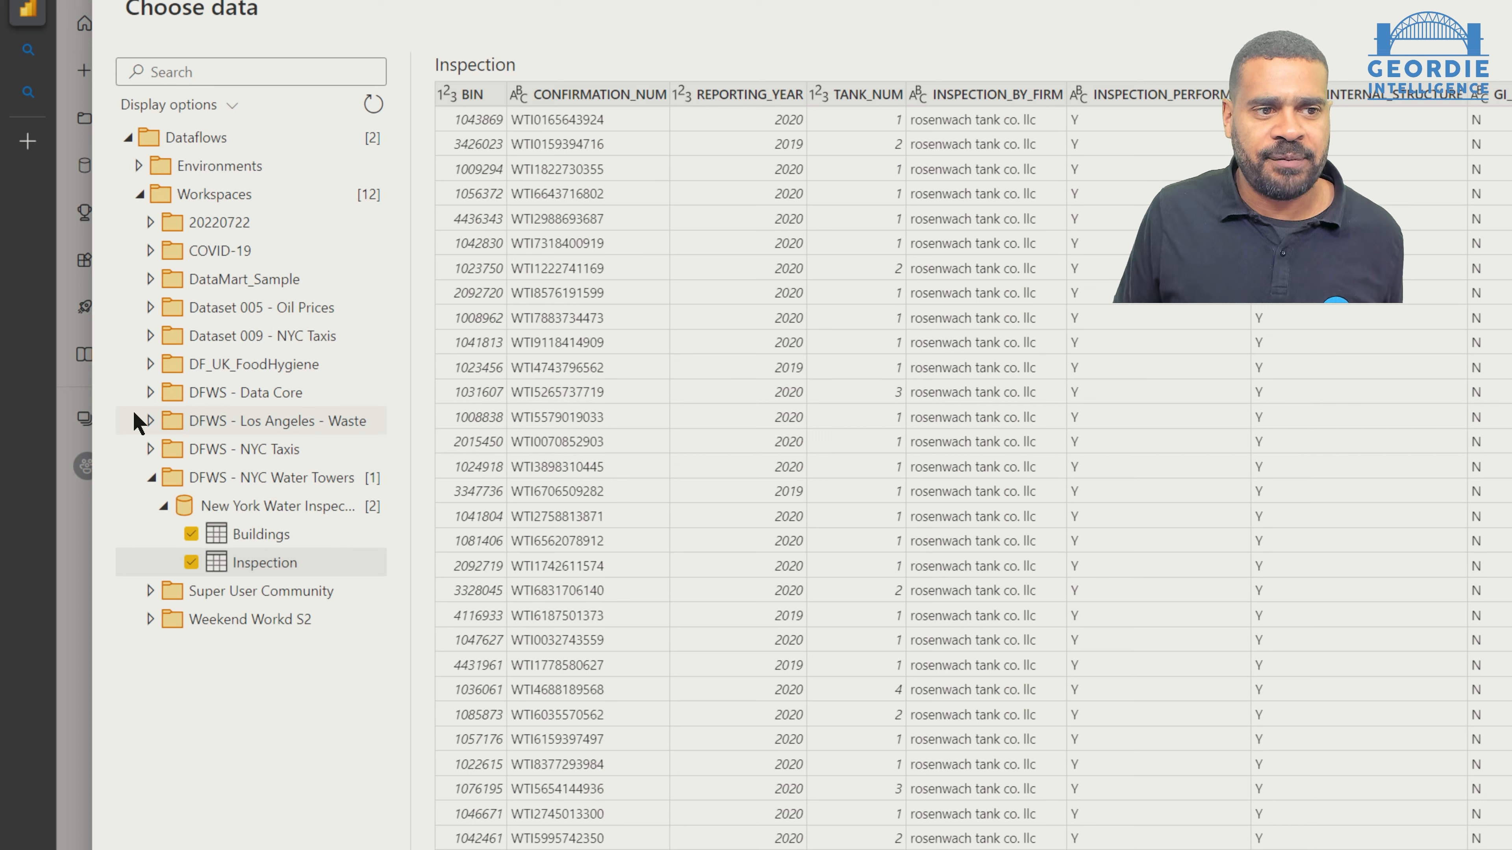
# Add the Calendar table from the Calendar dataflow in the DFWS - Data Core workspace to the selected tables
pyautogui.click(153, 393)
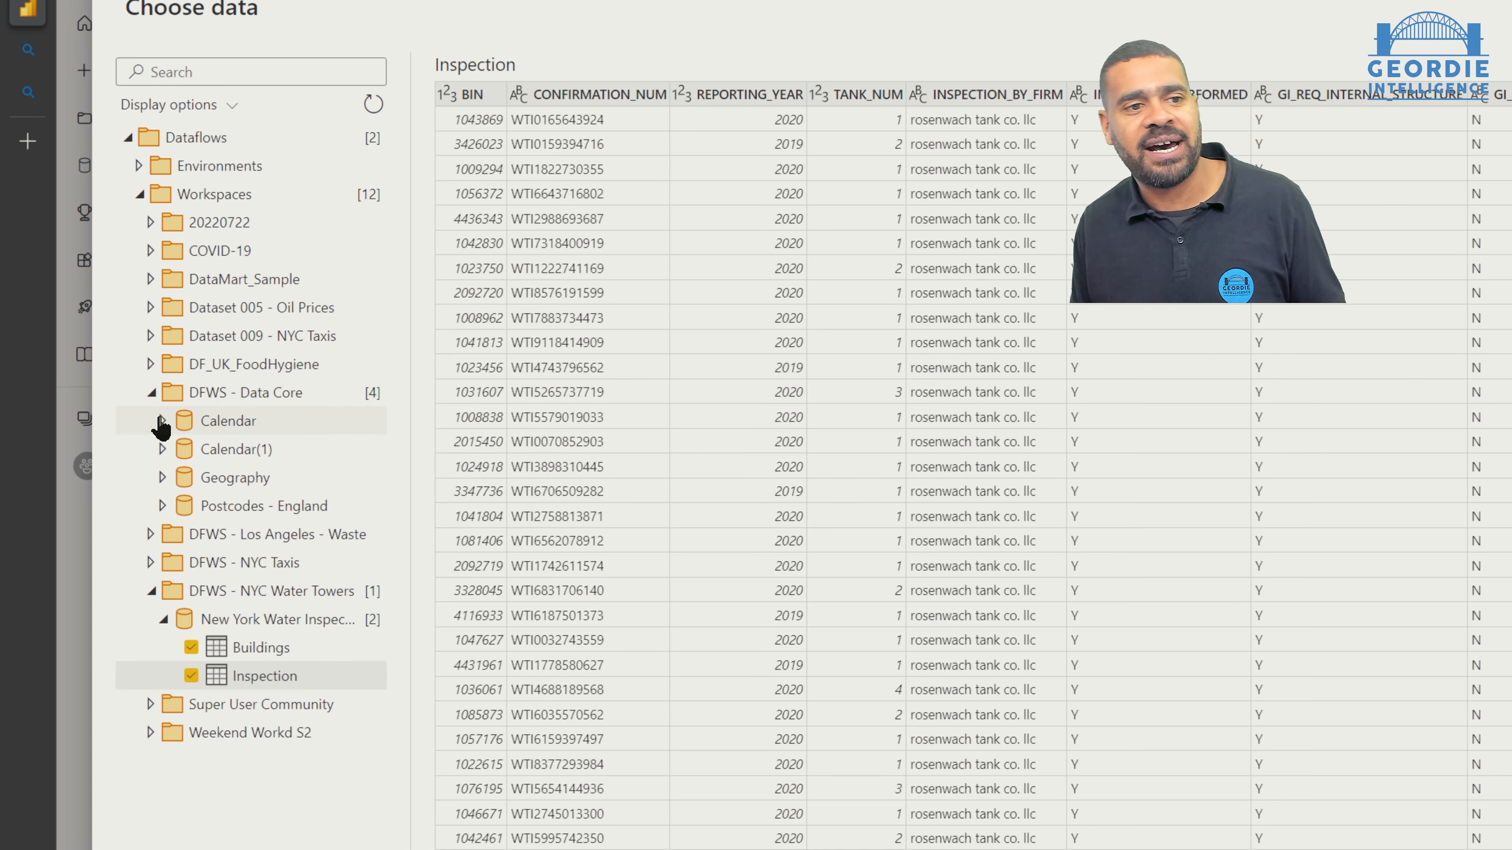
pyautogui.click(161, 420)
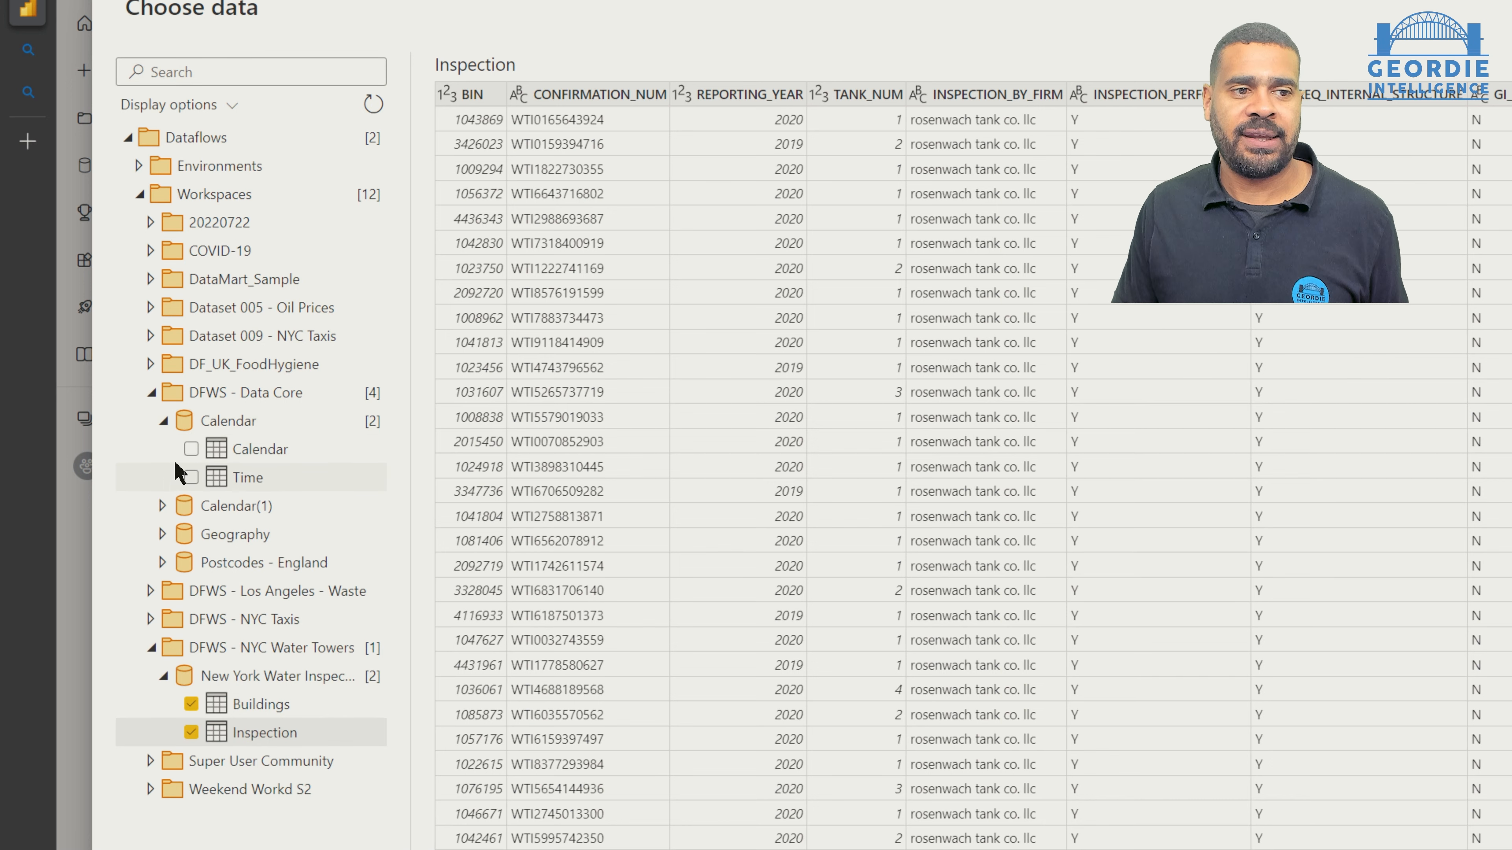
pyautogui.click(191, 447)
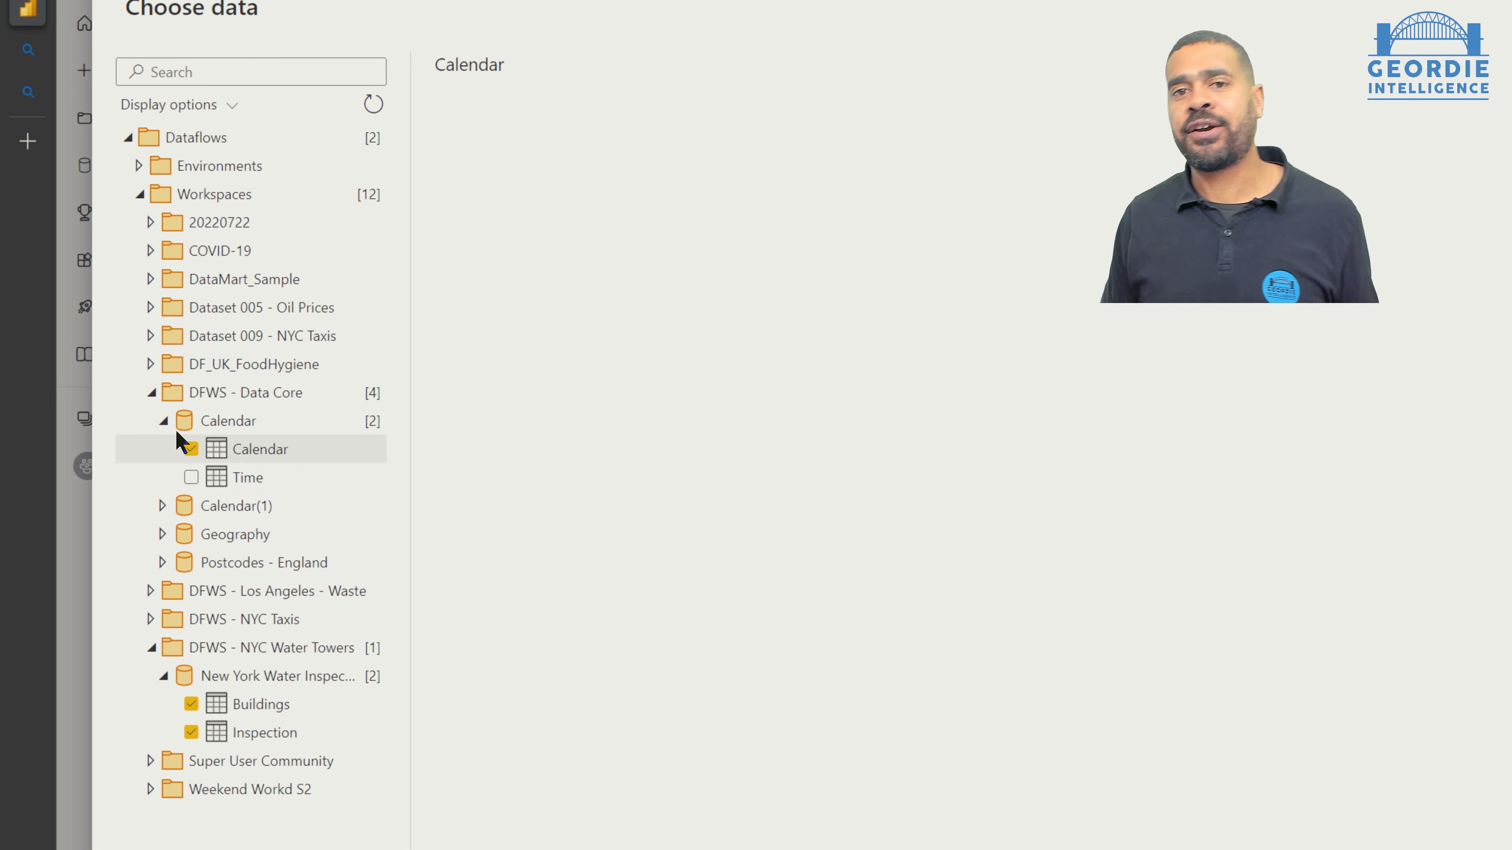
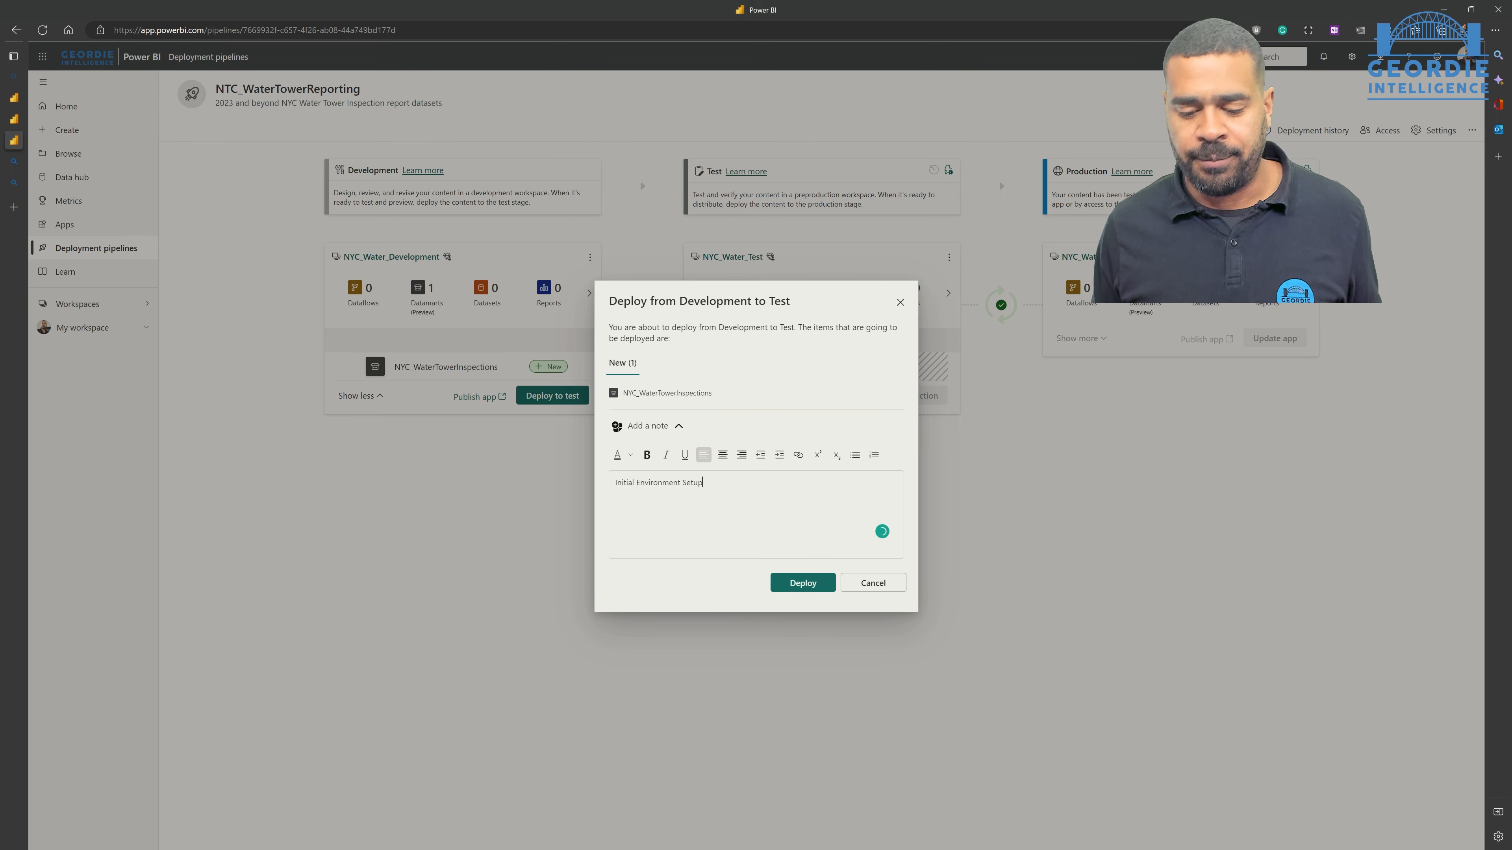
# Deploy the NYC_WaterTowerInspections datamart from the Development stage to the Test stage
pyautogui.click(802, 582)
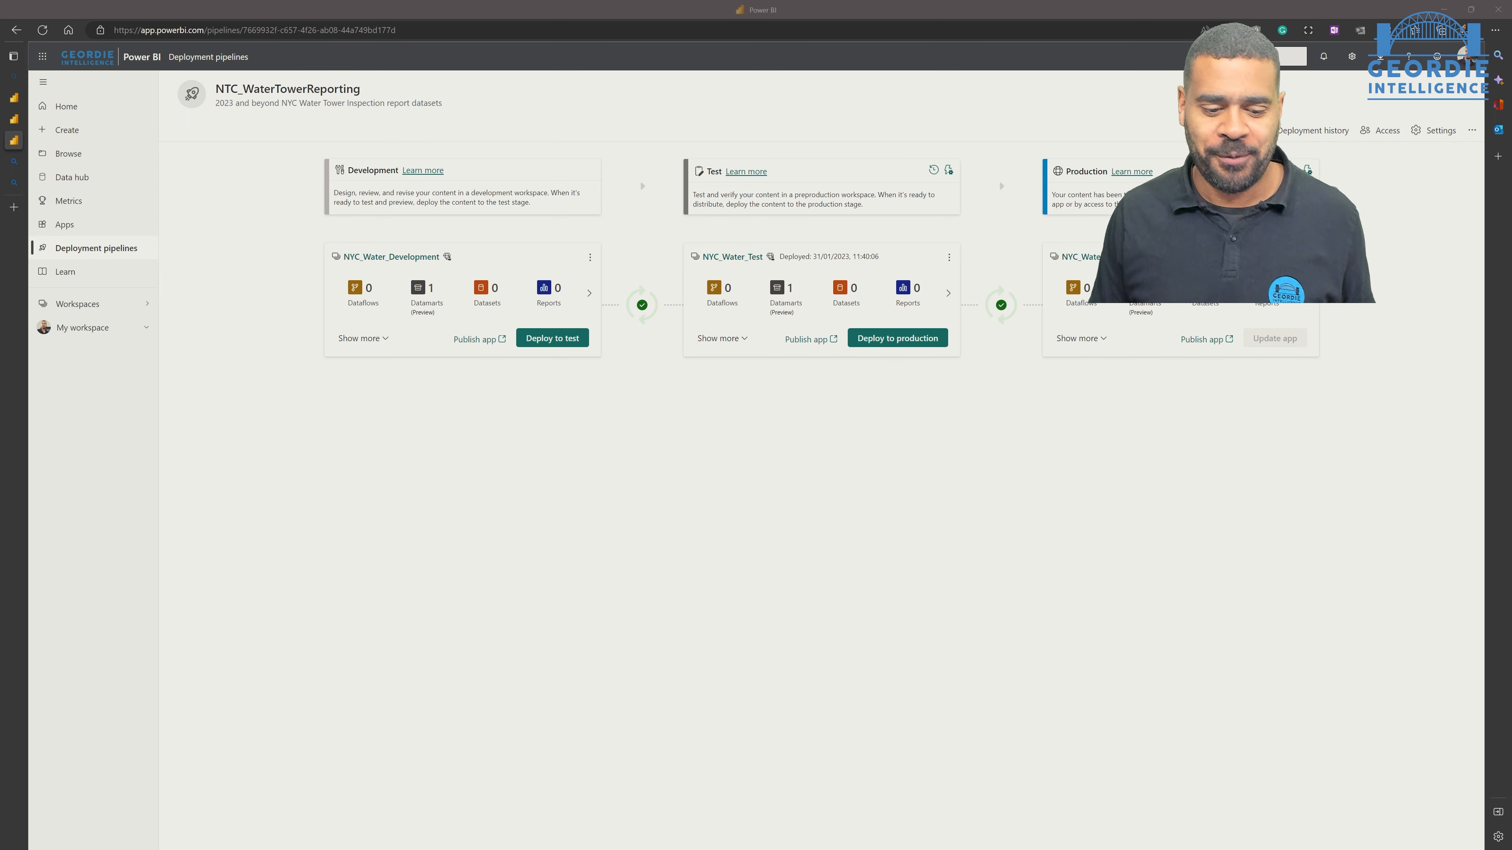
# Create a workspace named NYC_WaterTowerInspections_Reports with an uploaded workspace image and save it
pyautogui.click(77, 304)
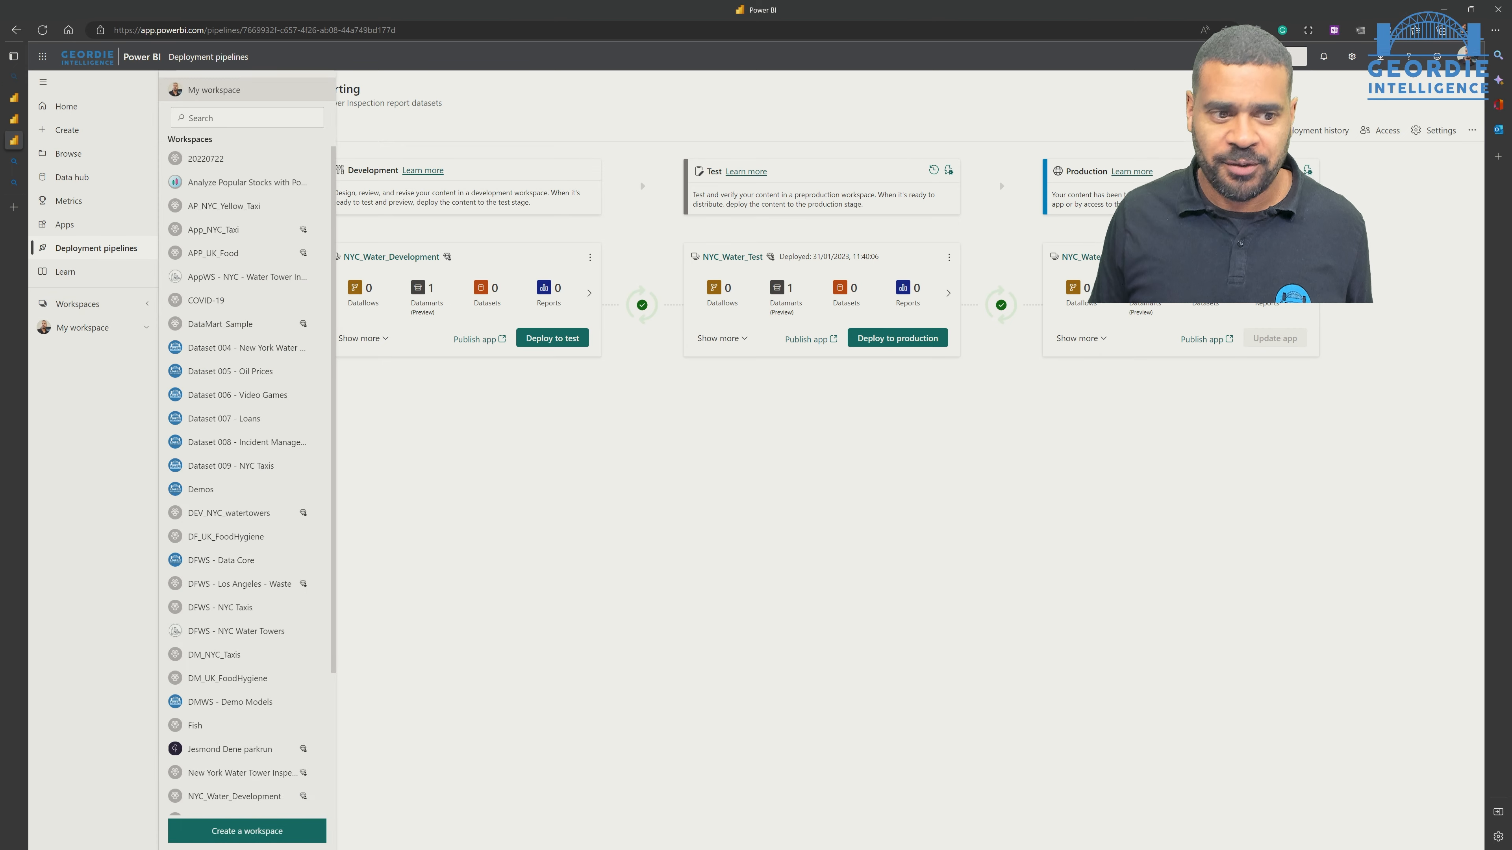
pyautogui.click(247, 830)
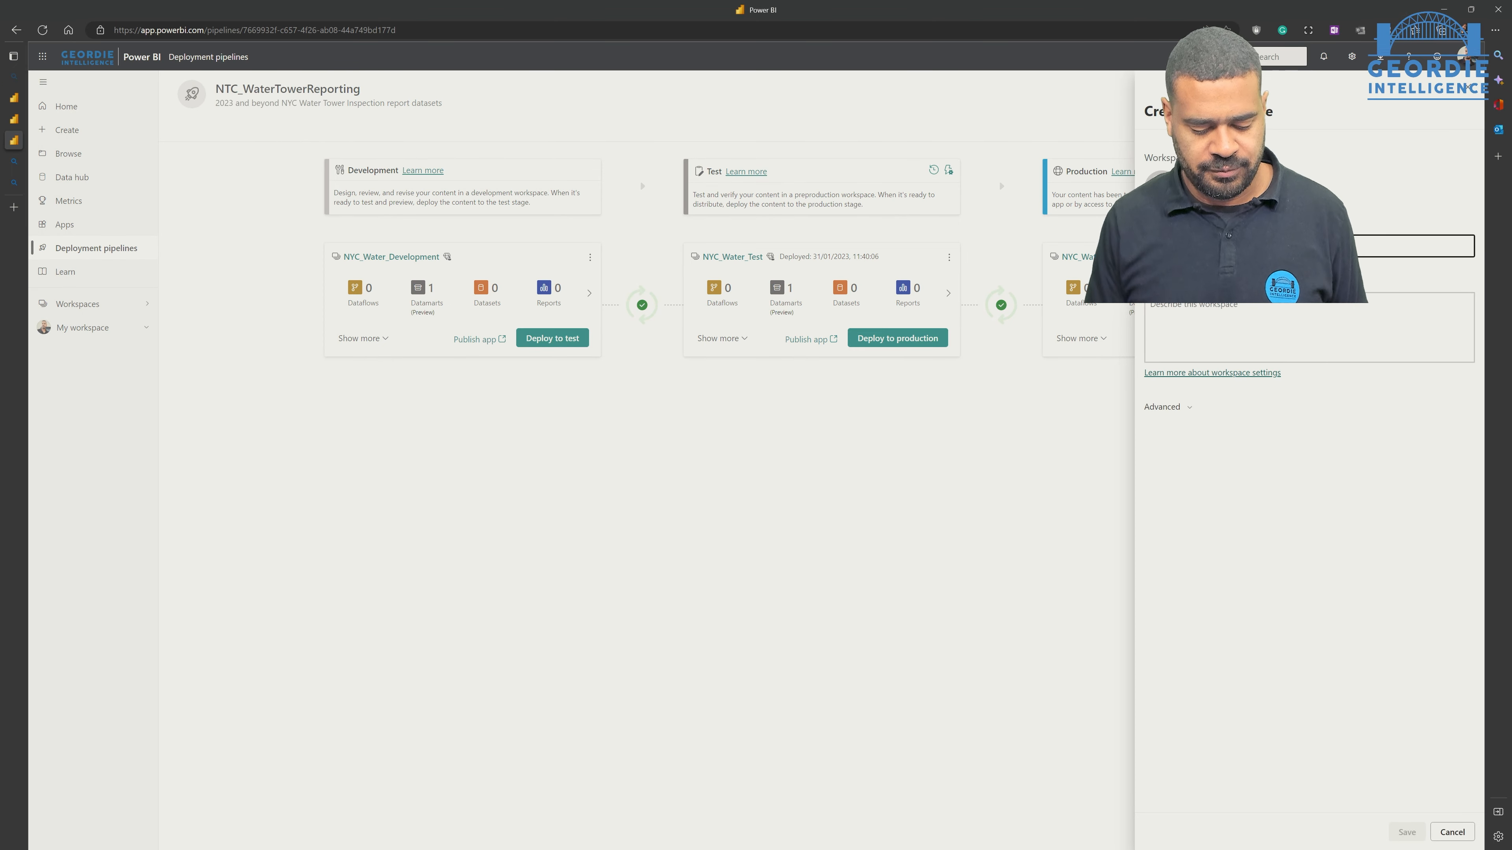
pyautogui.write('N')
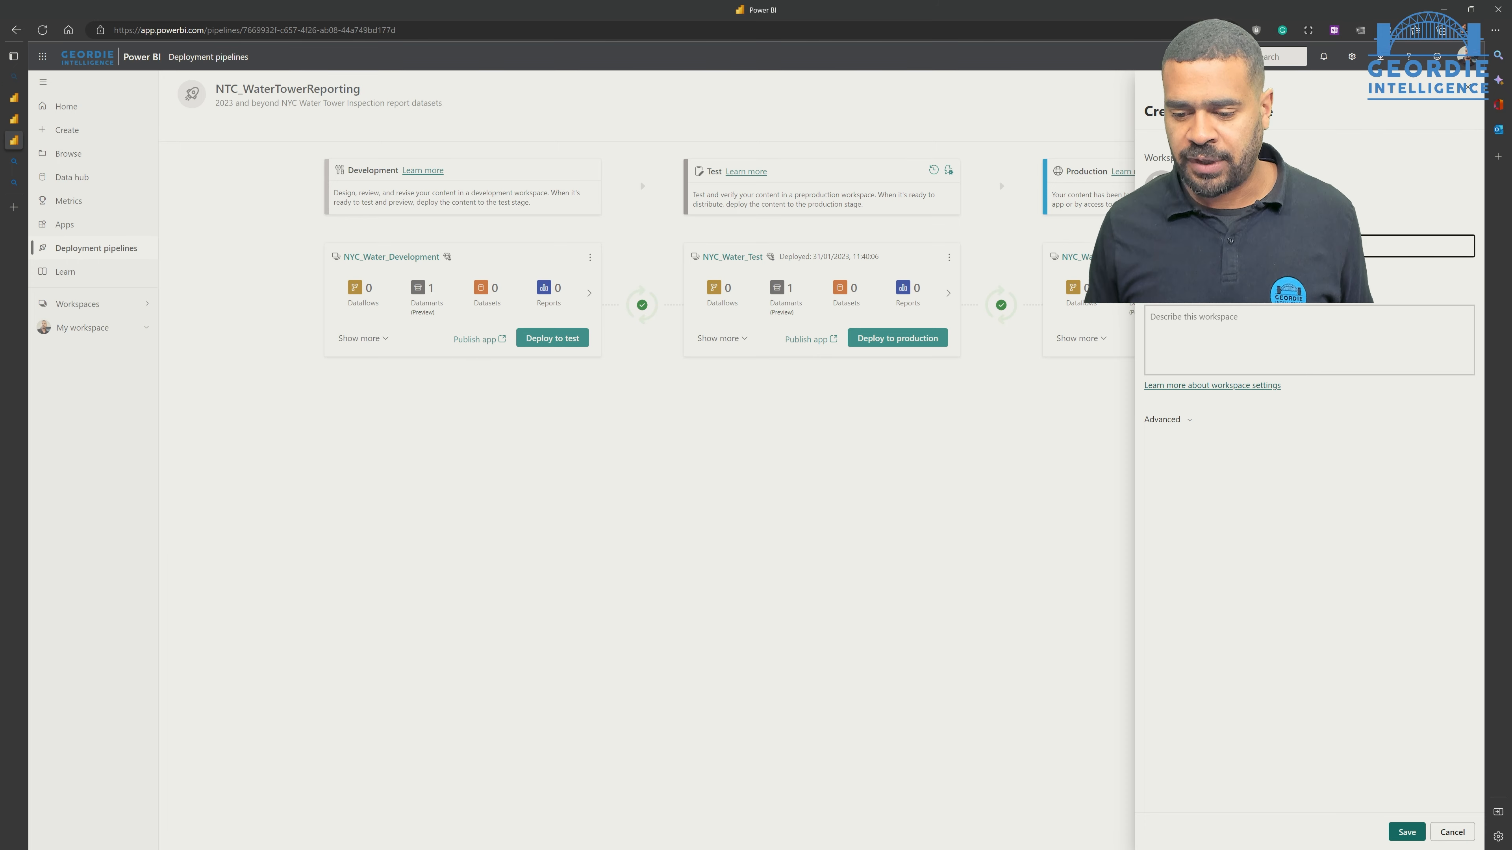
pyautogui.click(1198, 179)
pyautogui.doubleClick(143, 109)
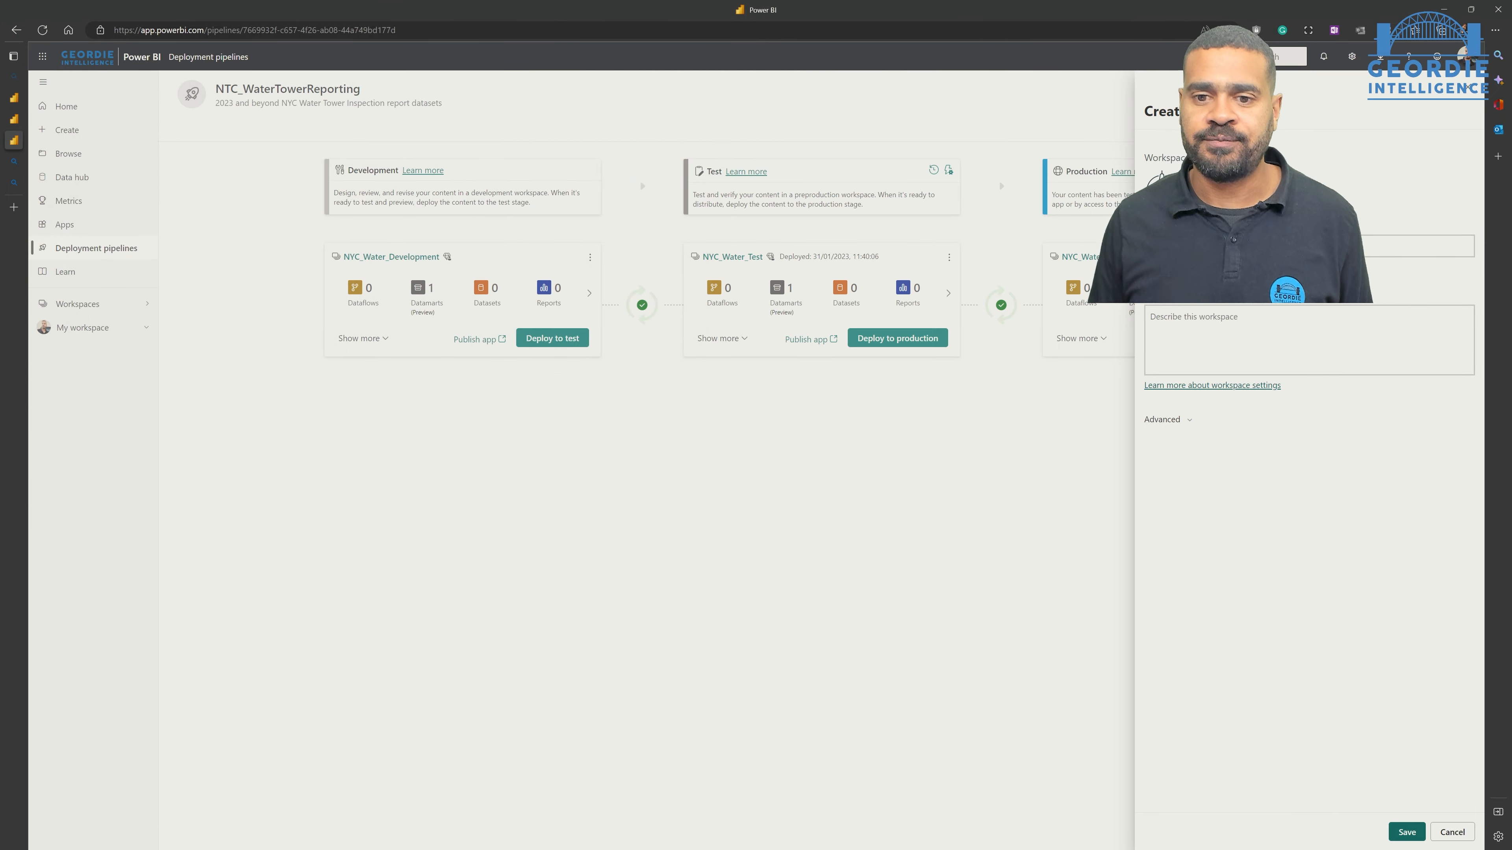
pyautogui.click(1406, 832)
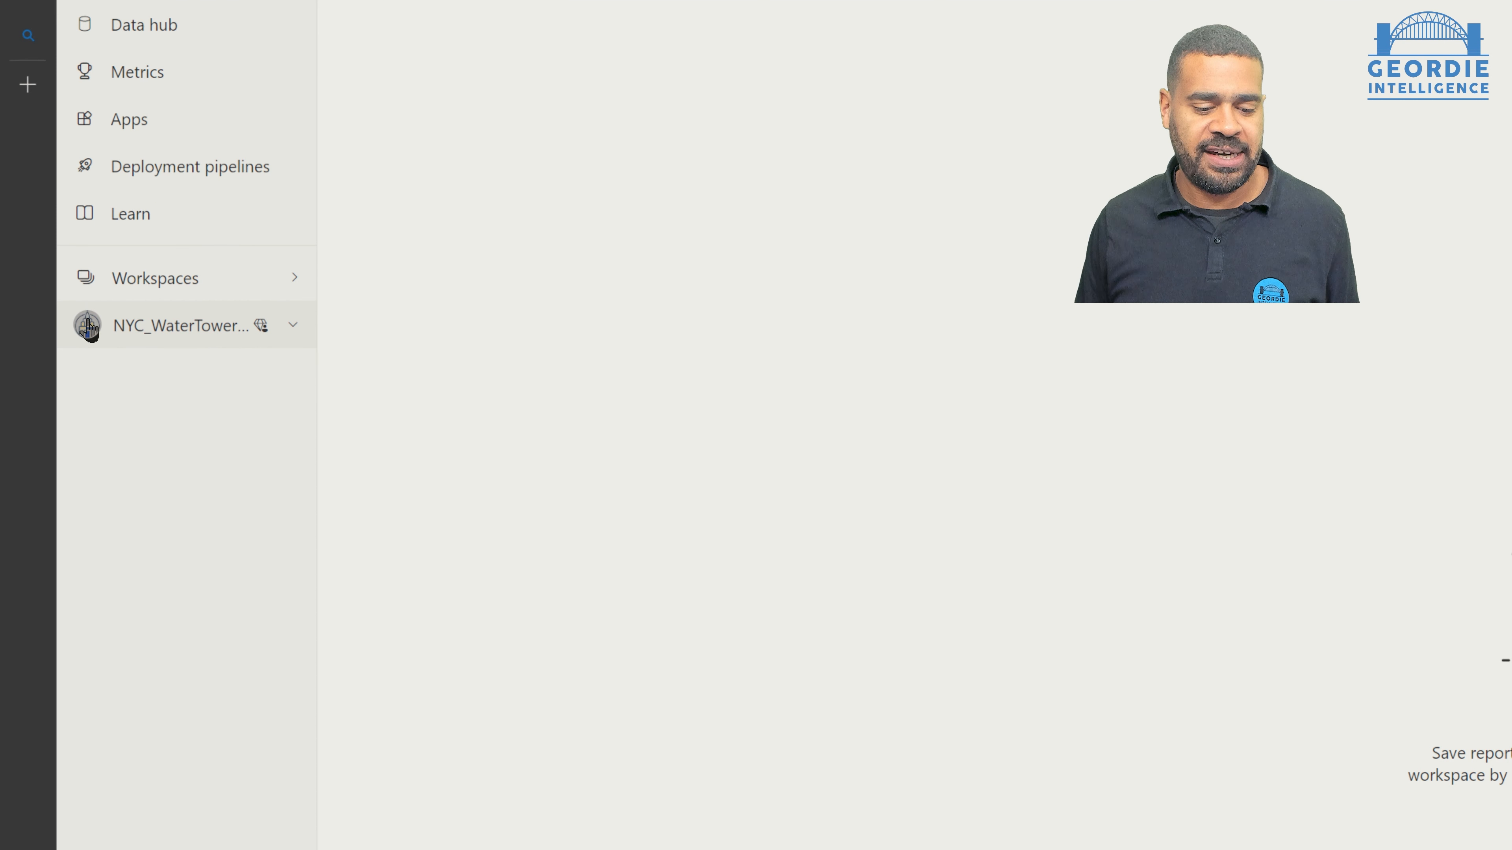
pyautogui.moveTo(265, 333)
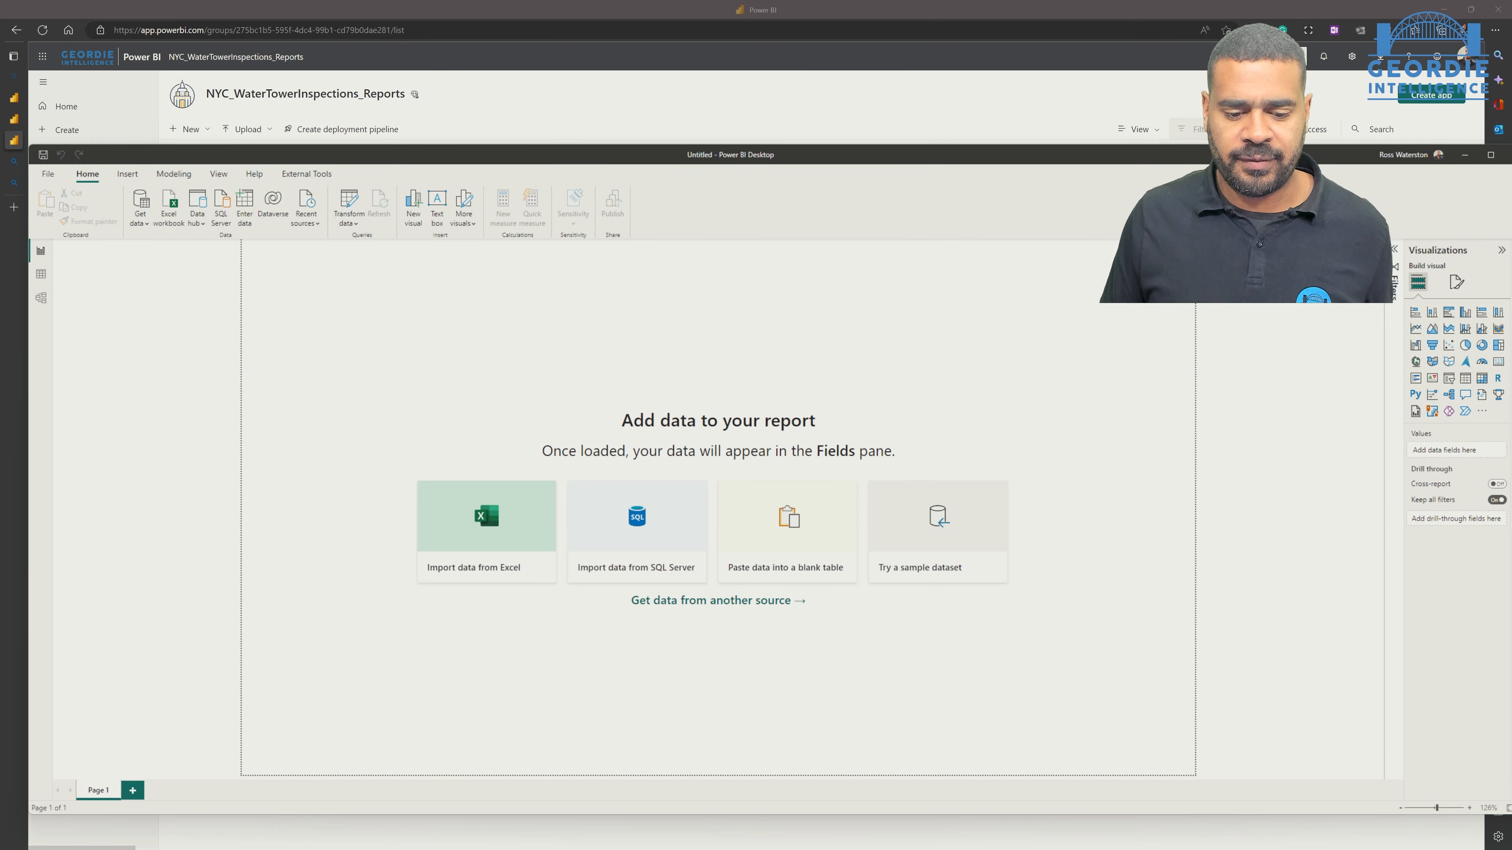
# Connect a blank report in Power BI Desktop to the NYC_WaterTowerInspections dataset in the NYC_Water_Production workspace
pyautogui.moveTo(202, 155); pyautogui.dragTo(202, 1)
pyautogui.click(111, 74)
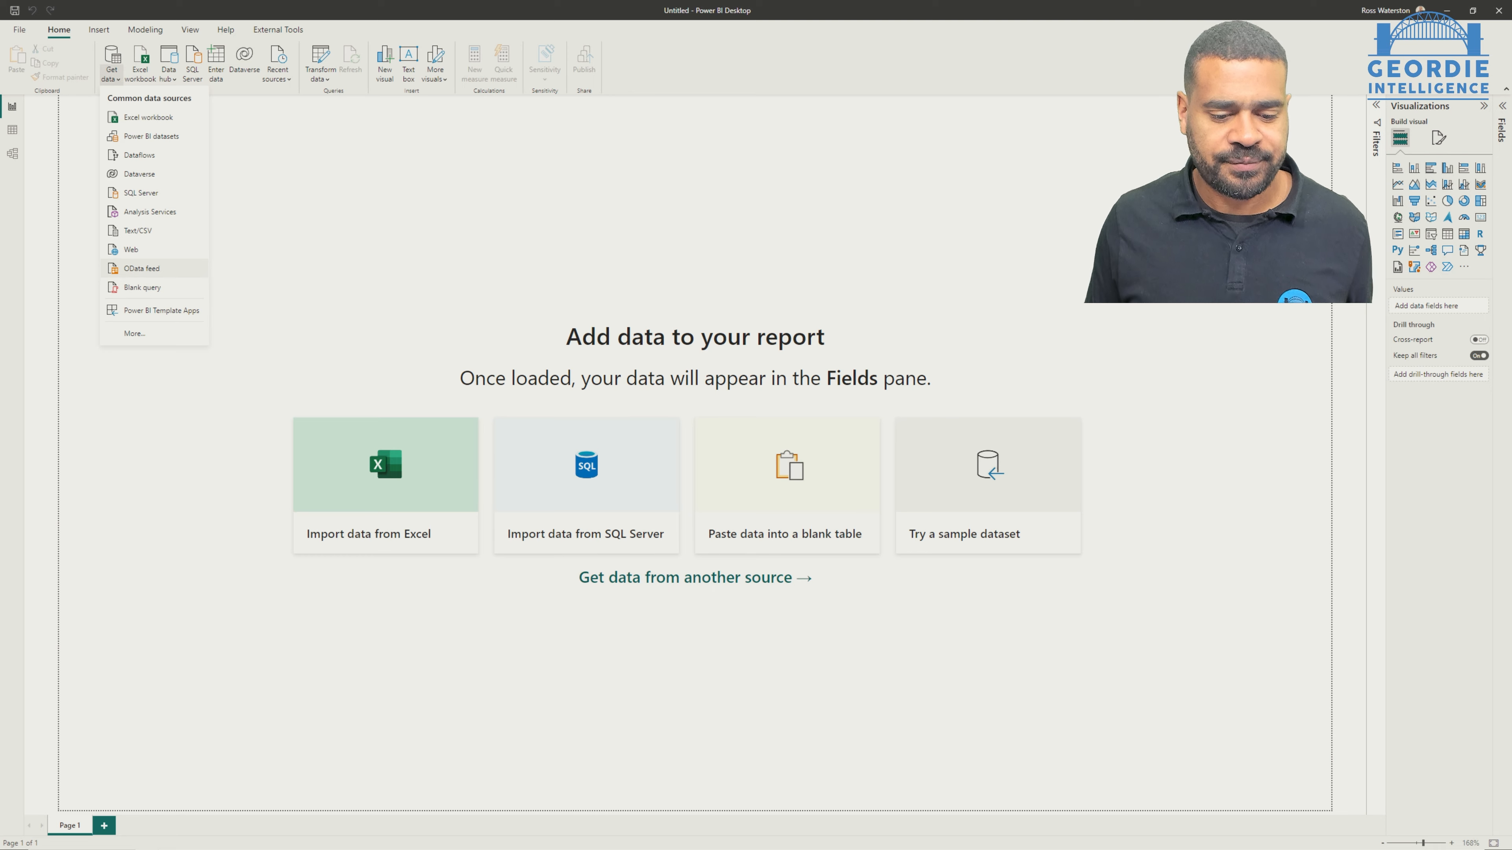
pyautogui.click(149, 136)
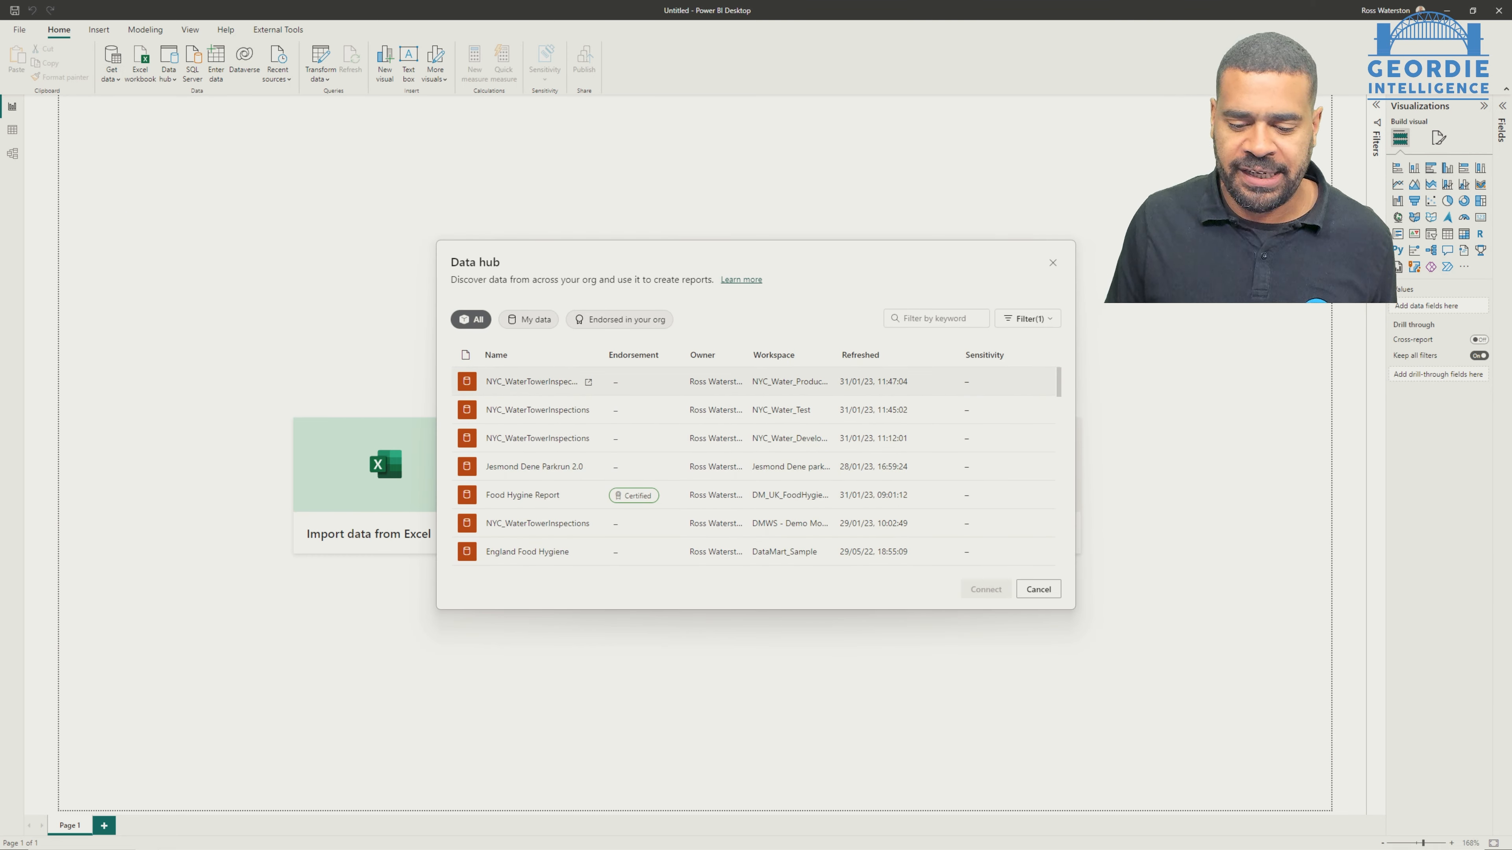
pyautogui.doubleClick(531, 381)
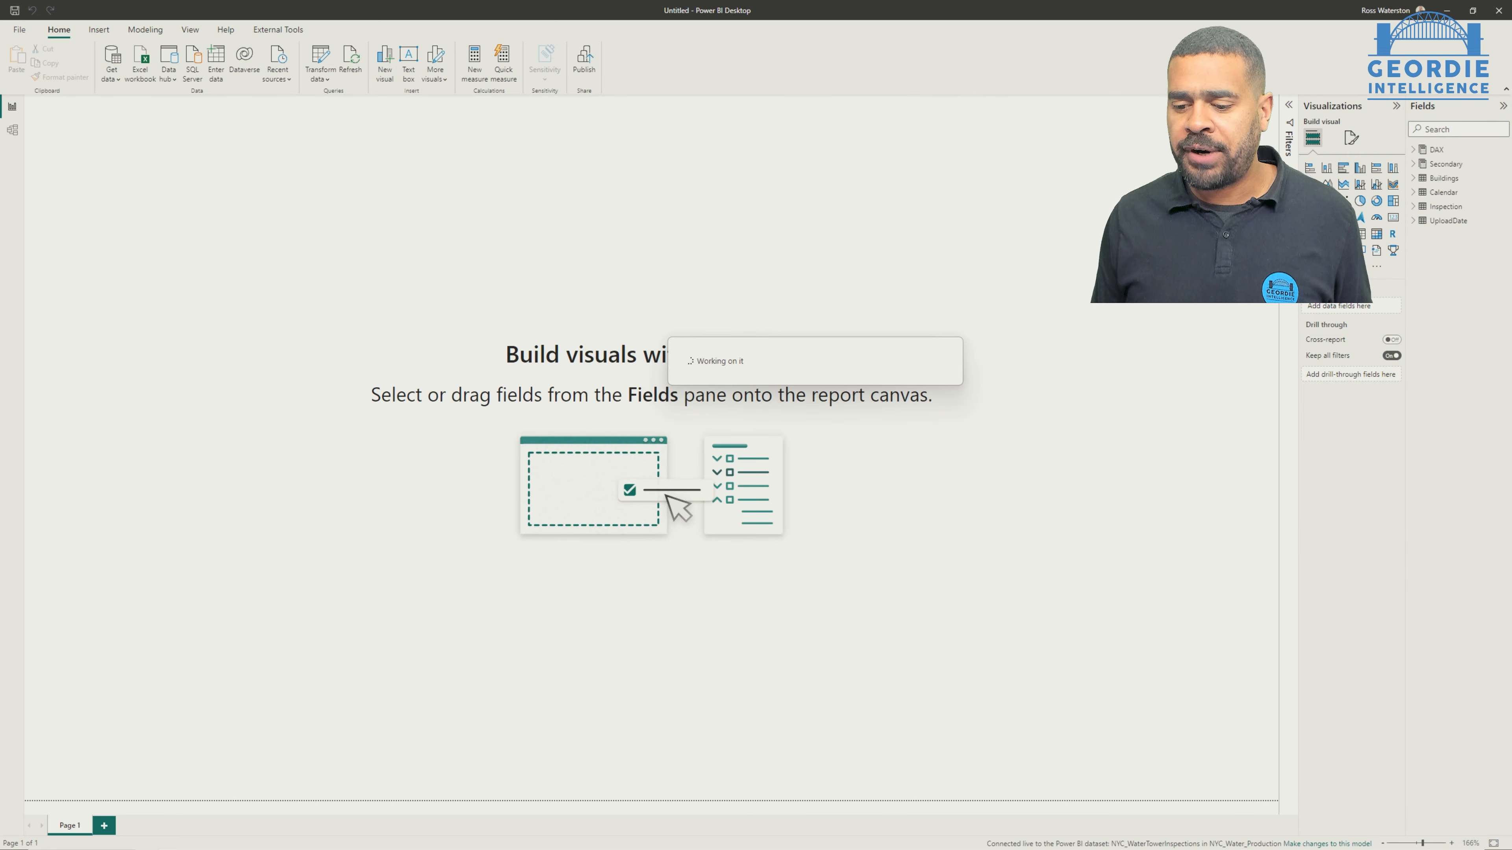
# Build a matrix visual of the Inspections measure from the DAX table with BOROUGH from Buildings as rows
pyautogui.click(1414, 150)
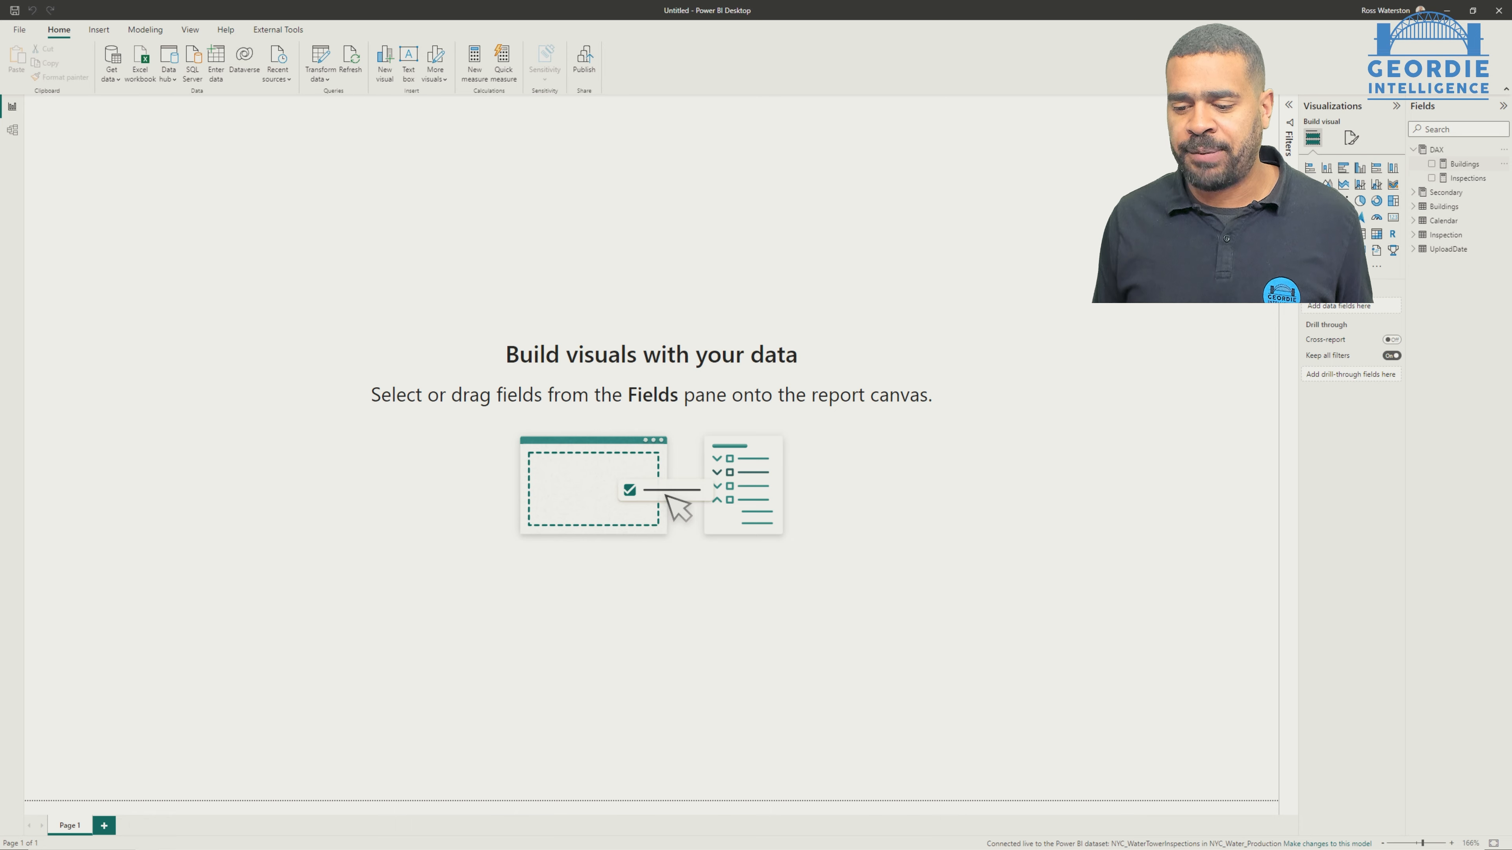
pyautogui.click(1431, 178)
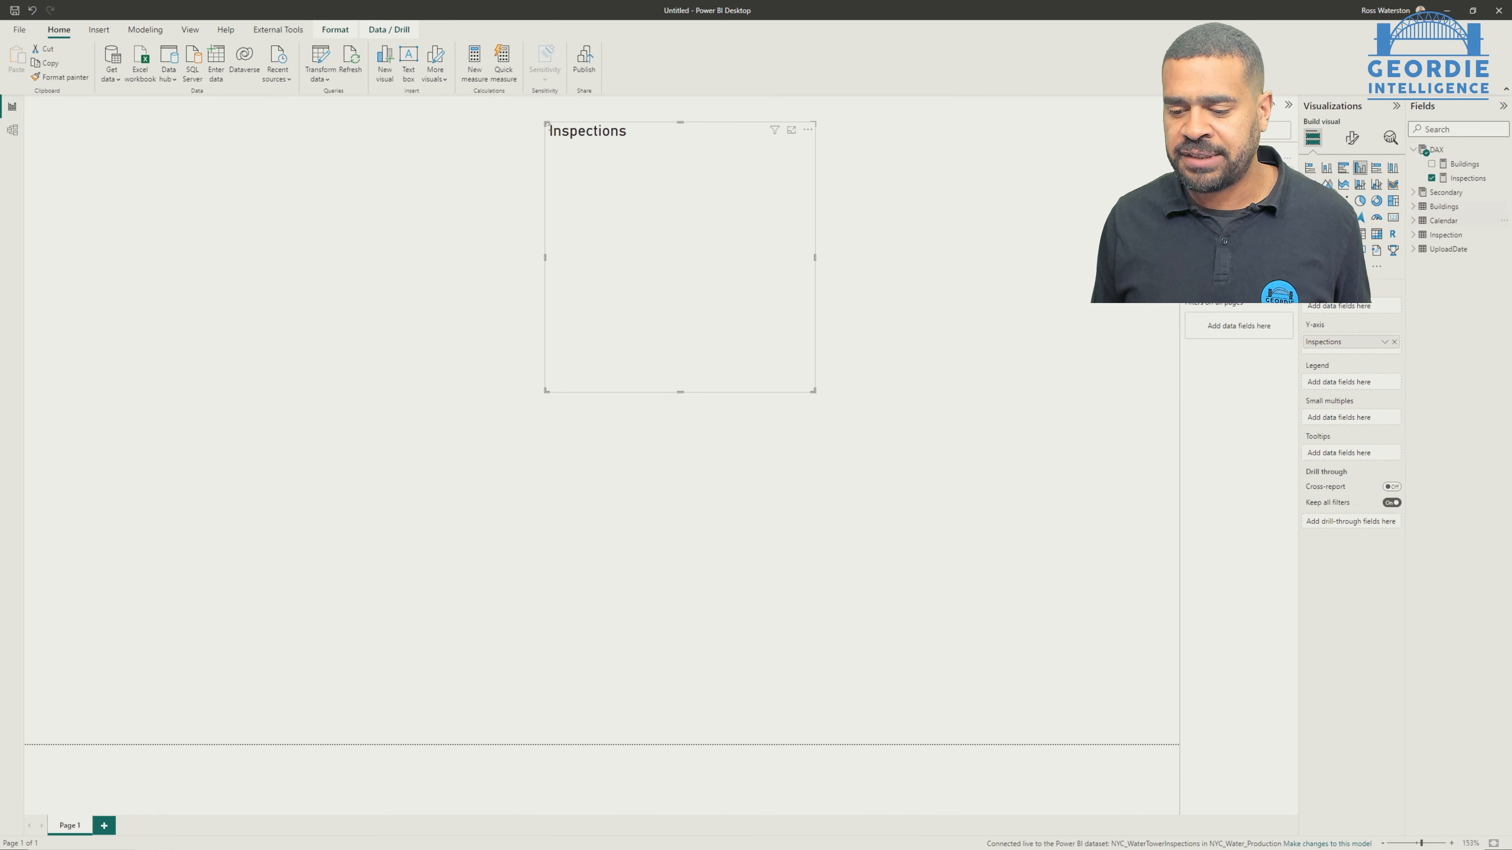
pyautogui.click(1414, 206)
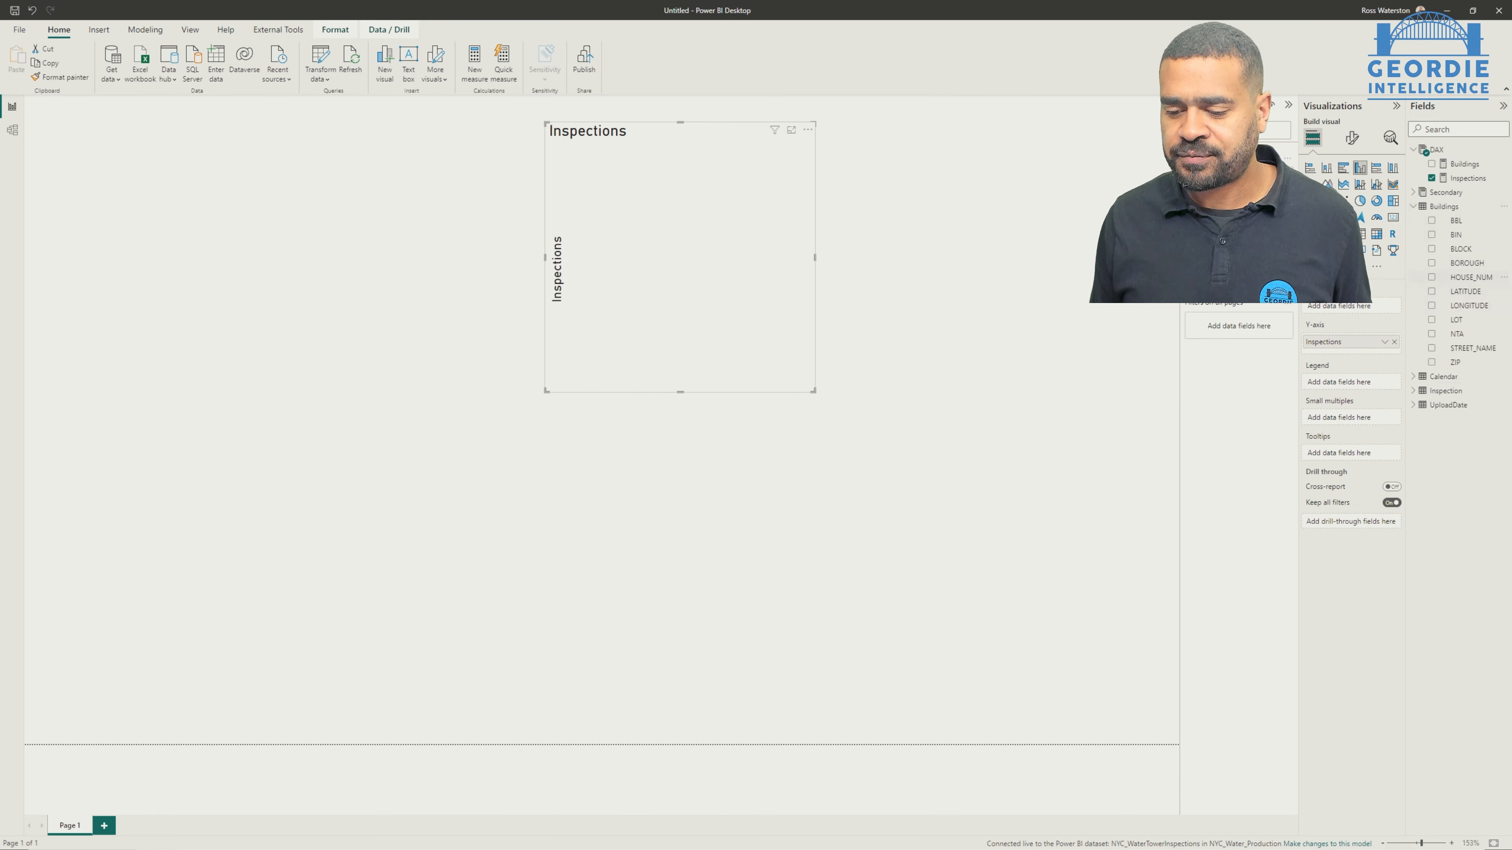
pyautogui.click(1464, 262)
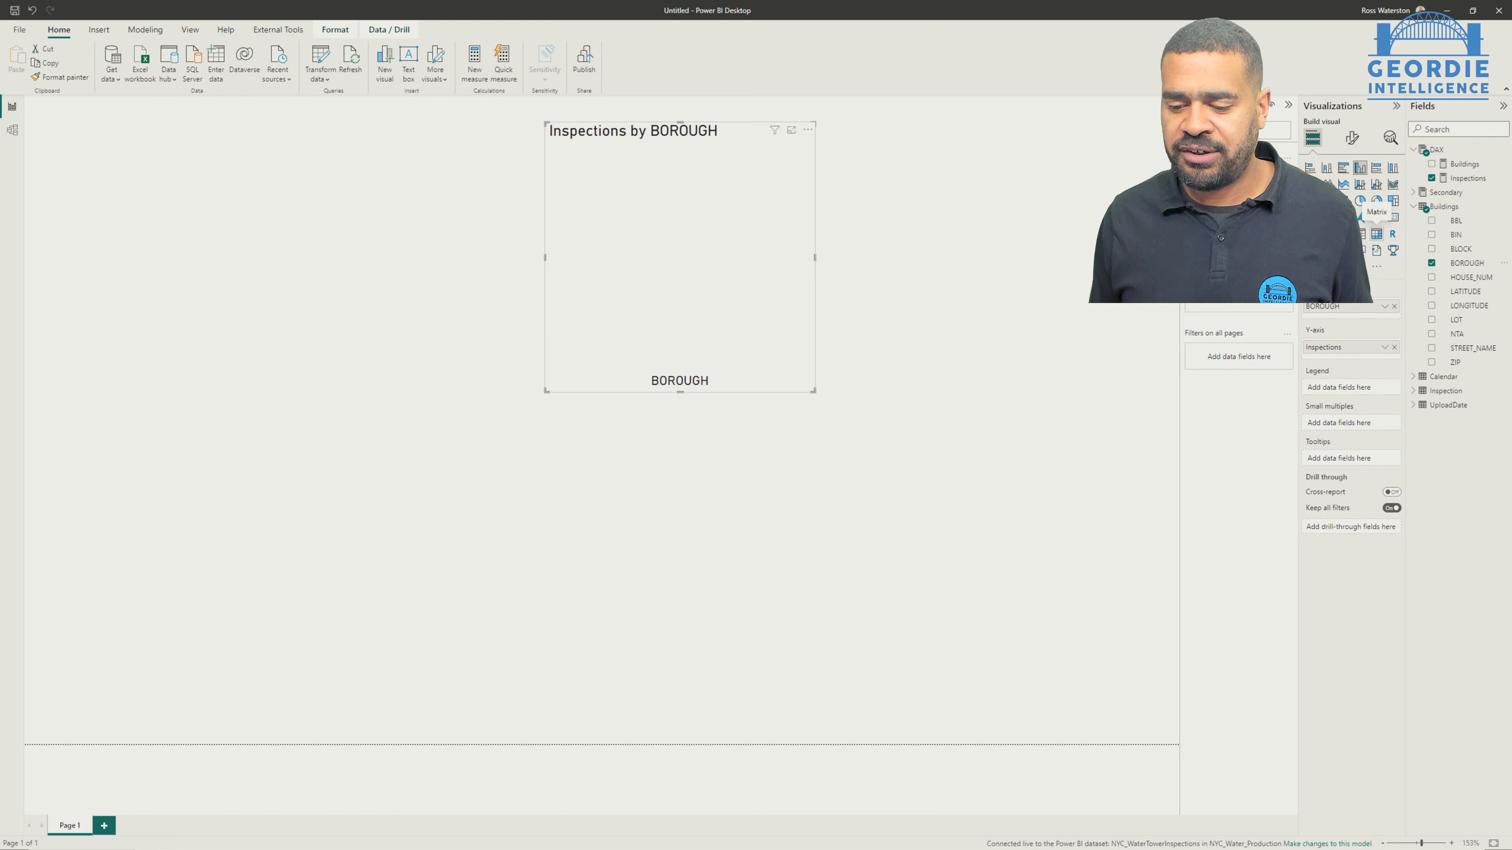
pyautogui.click(1377, 233)
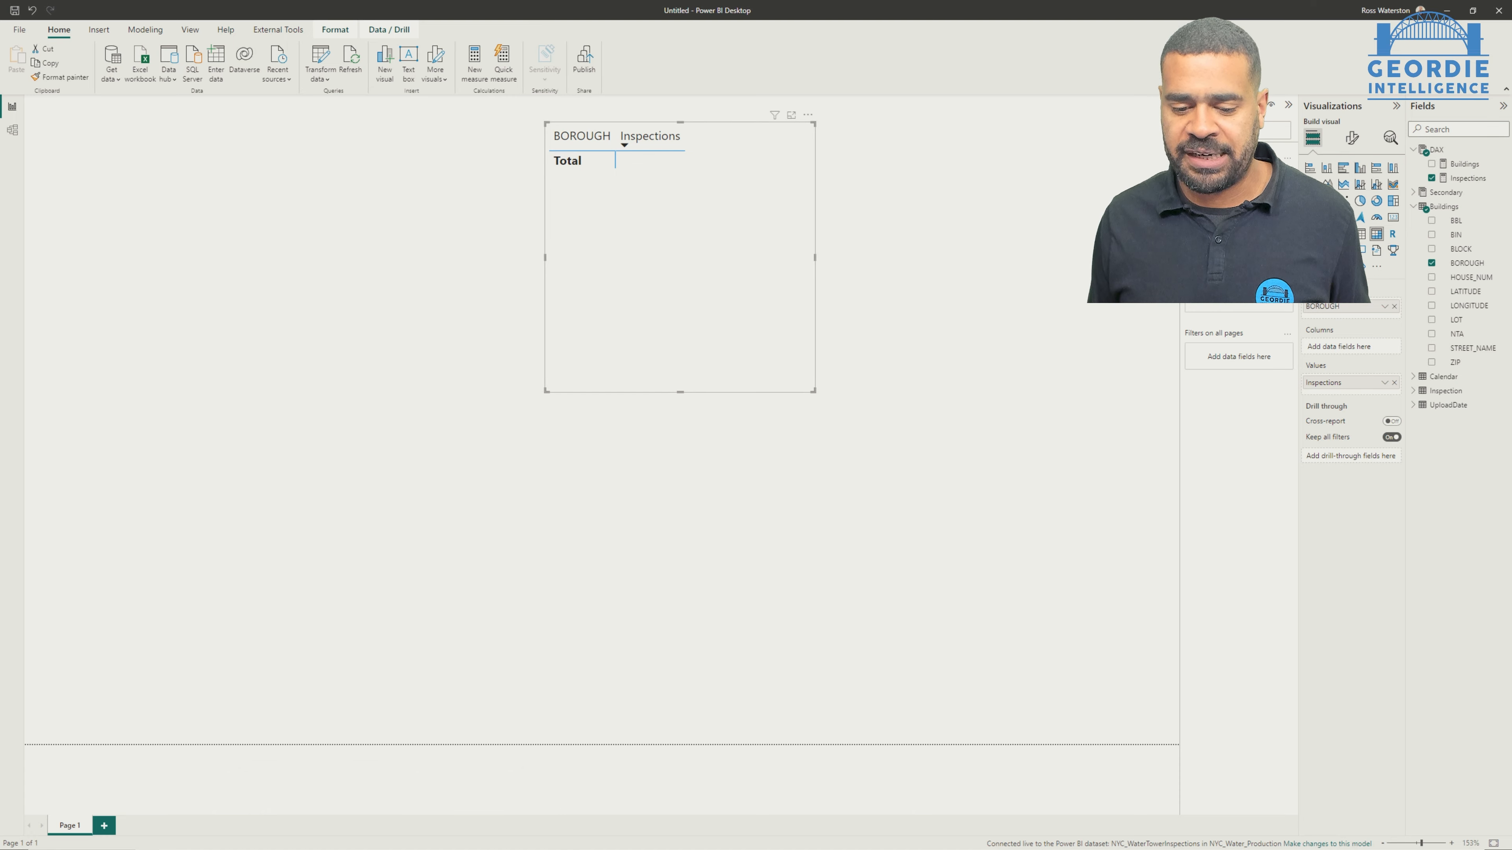
# Reposition the matrix further left and lower on the page and add Year from the Calendar table as its columns
pyautogui.moveTo(714, 227); pyautogui.dragTo(436, 313)
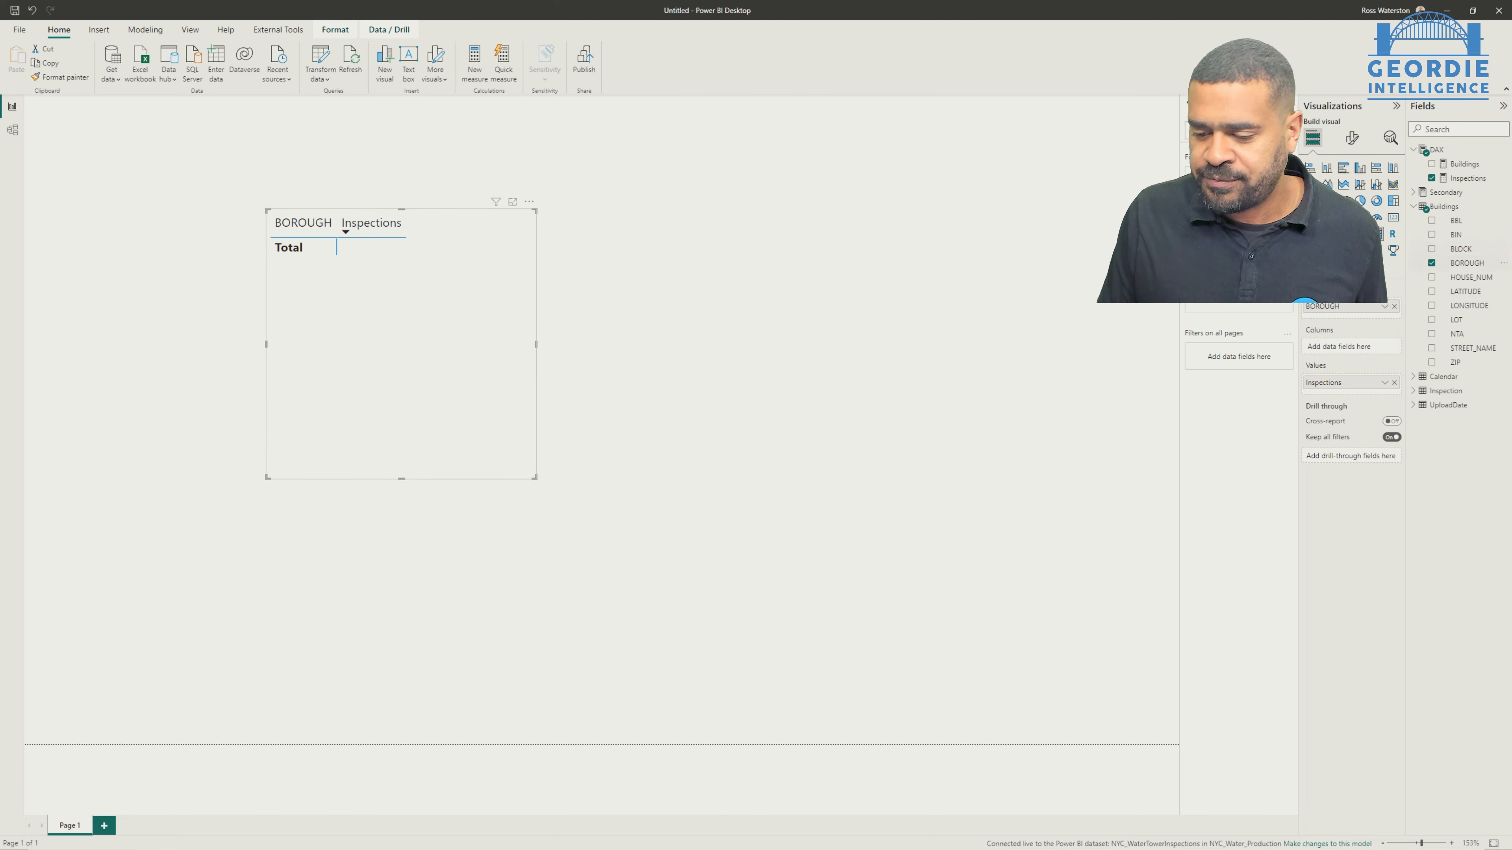
pyautogui.click(1443, 376)
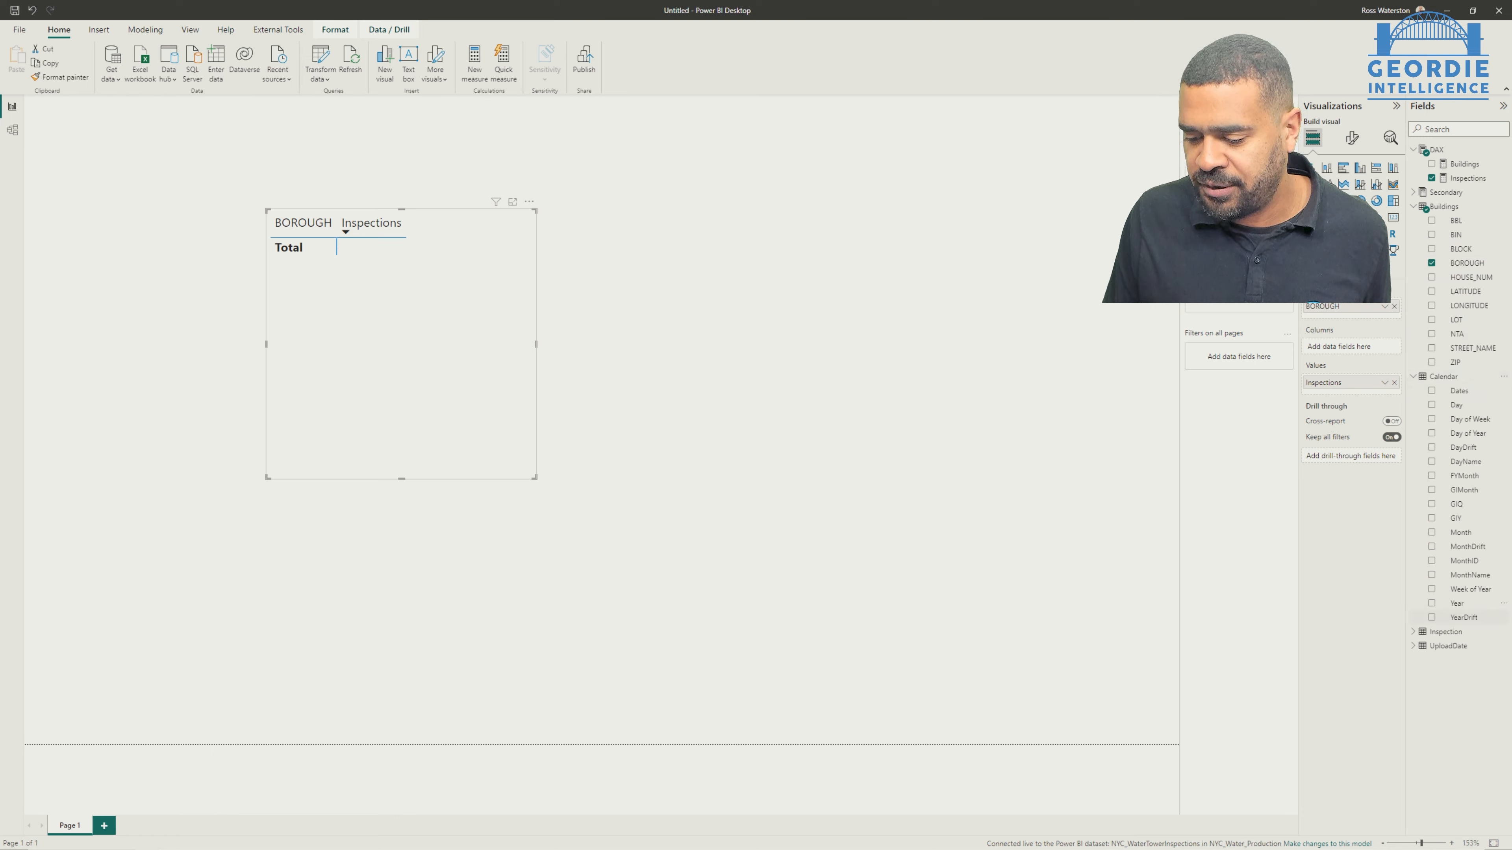
pyautogui.moveTo(1457, 603); pyautogui.dragTo(1363, 345)
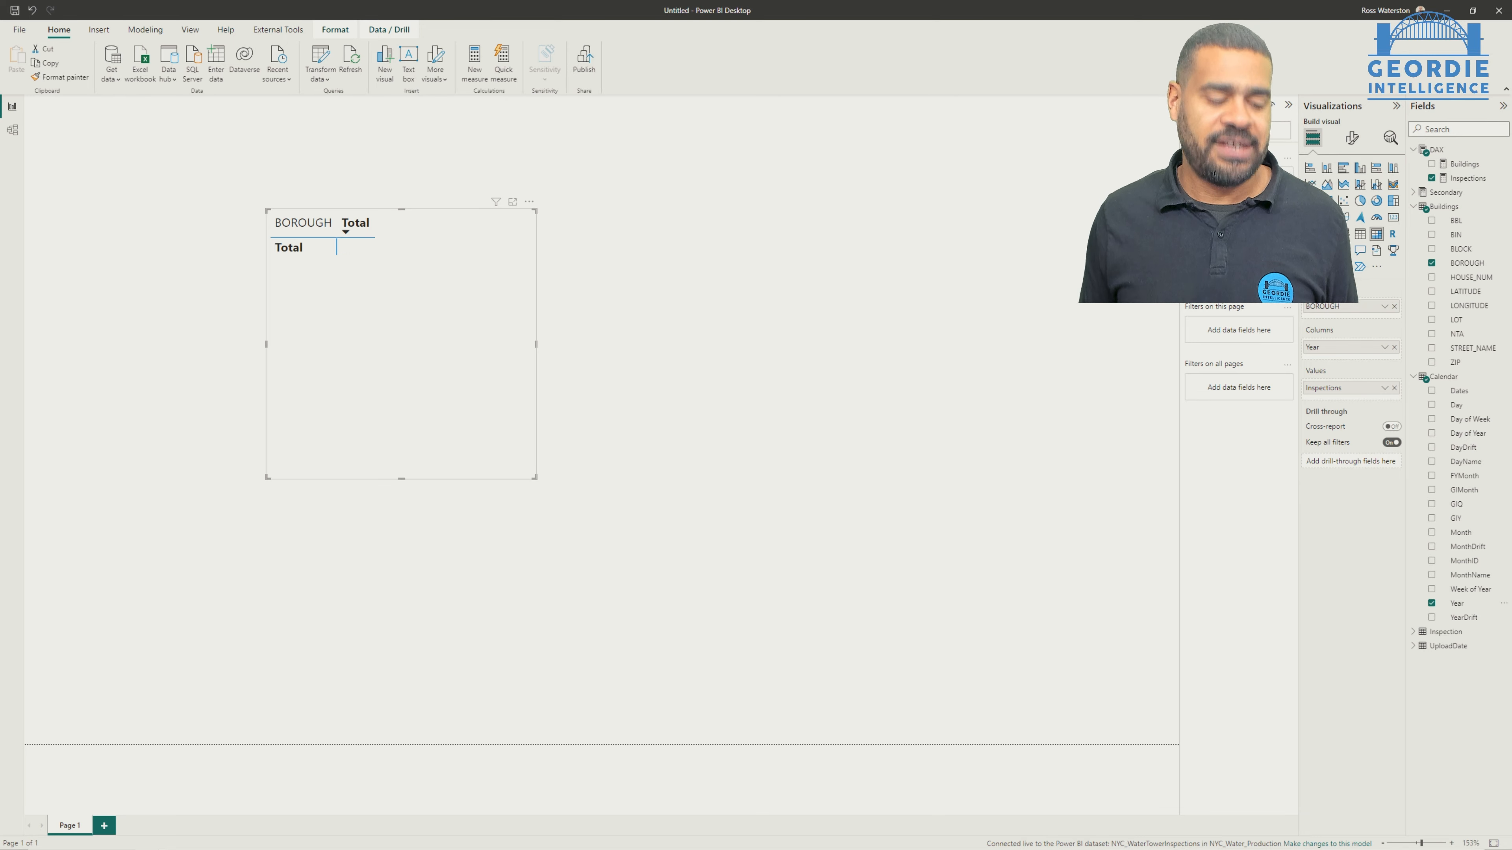
# Switch to the Power BI service in the browser and refresh the NYC_WaterTowerInspections datamart in the NYC_Water_Production workspace
pyautogui.hotkey('alt', 'Tab')
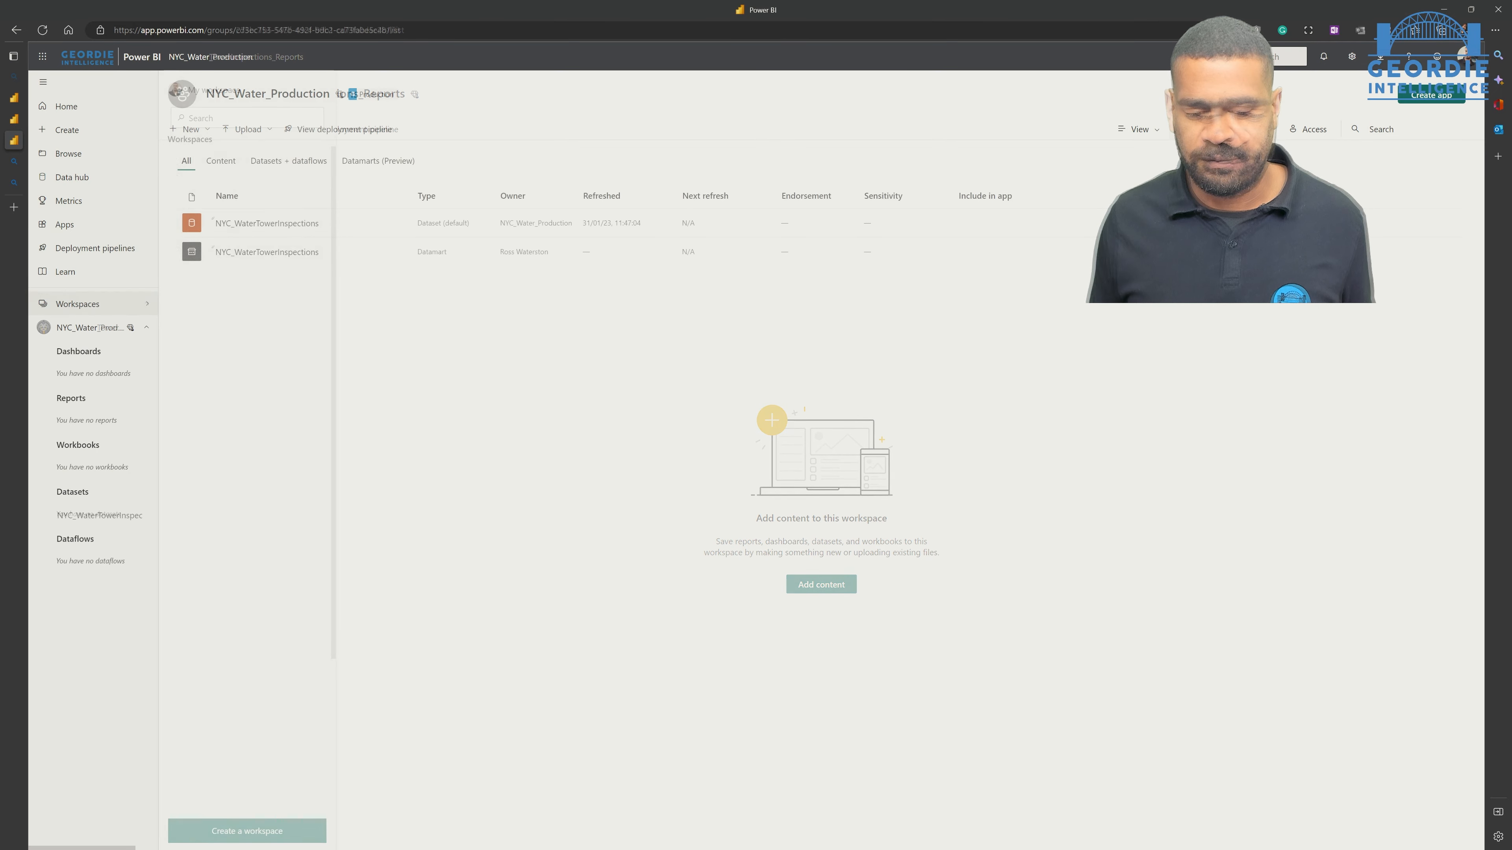
pyautogui.click(354, 251)
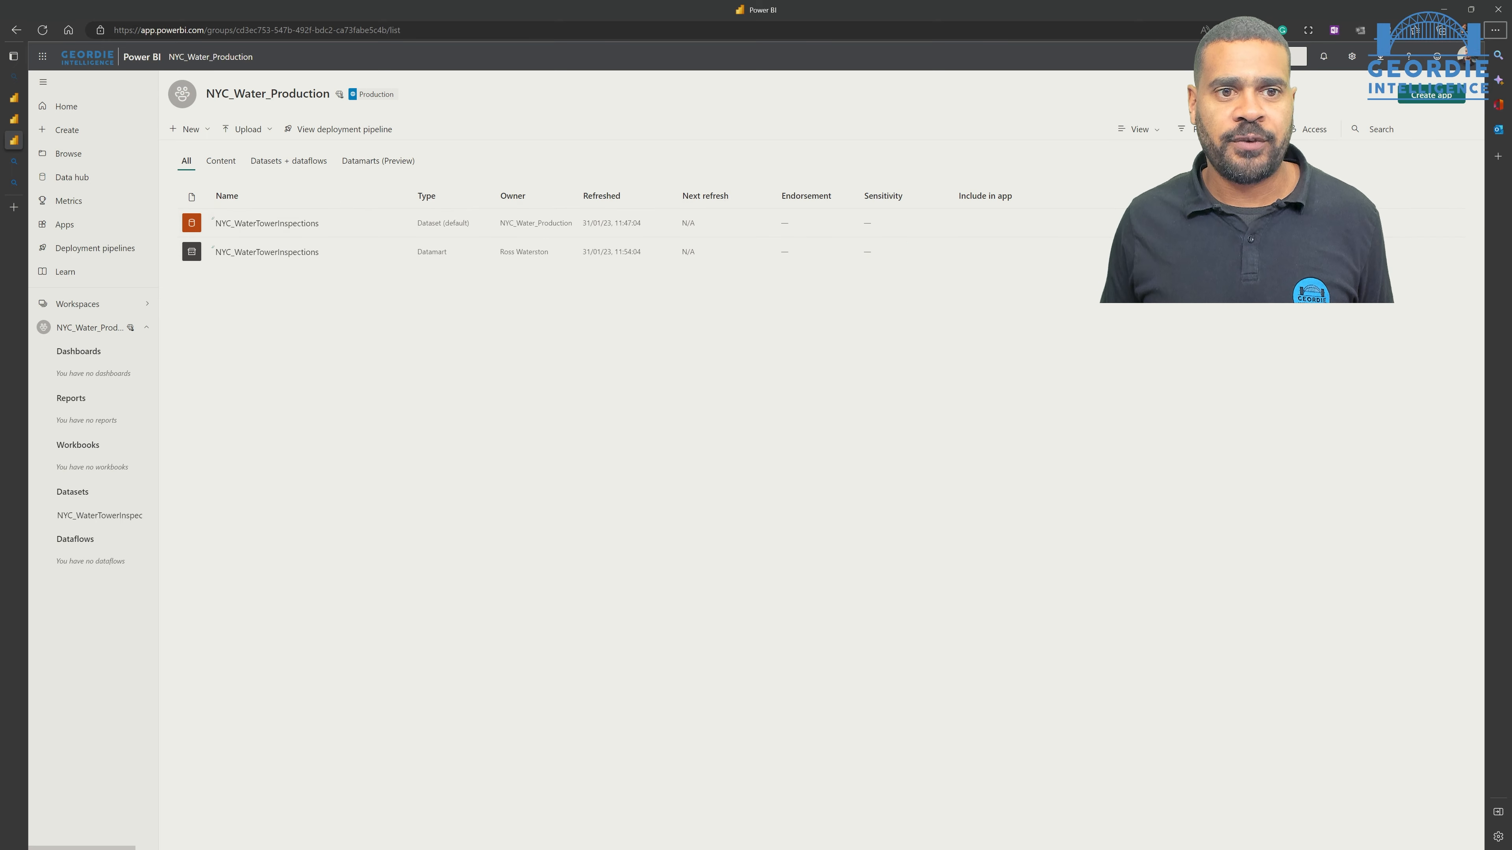
# Return to Power BI Desktop, refresh the report data and enlarge the matrix to fit all the year columns
pyautogui.hotkey('alt', 'Tab')
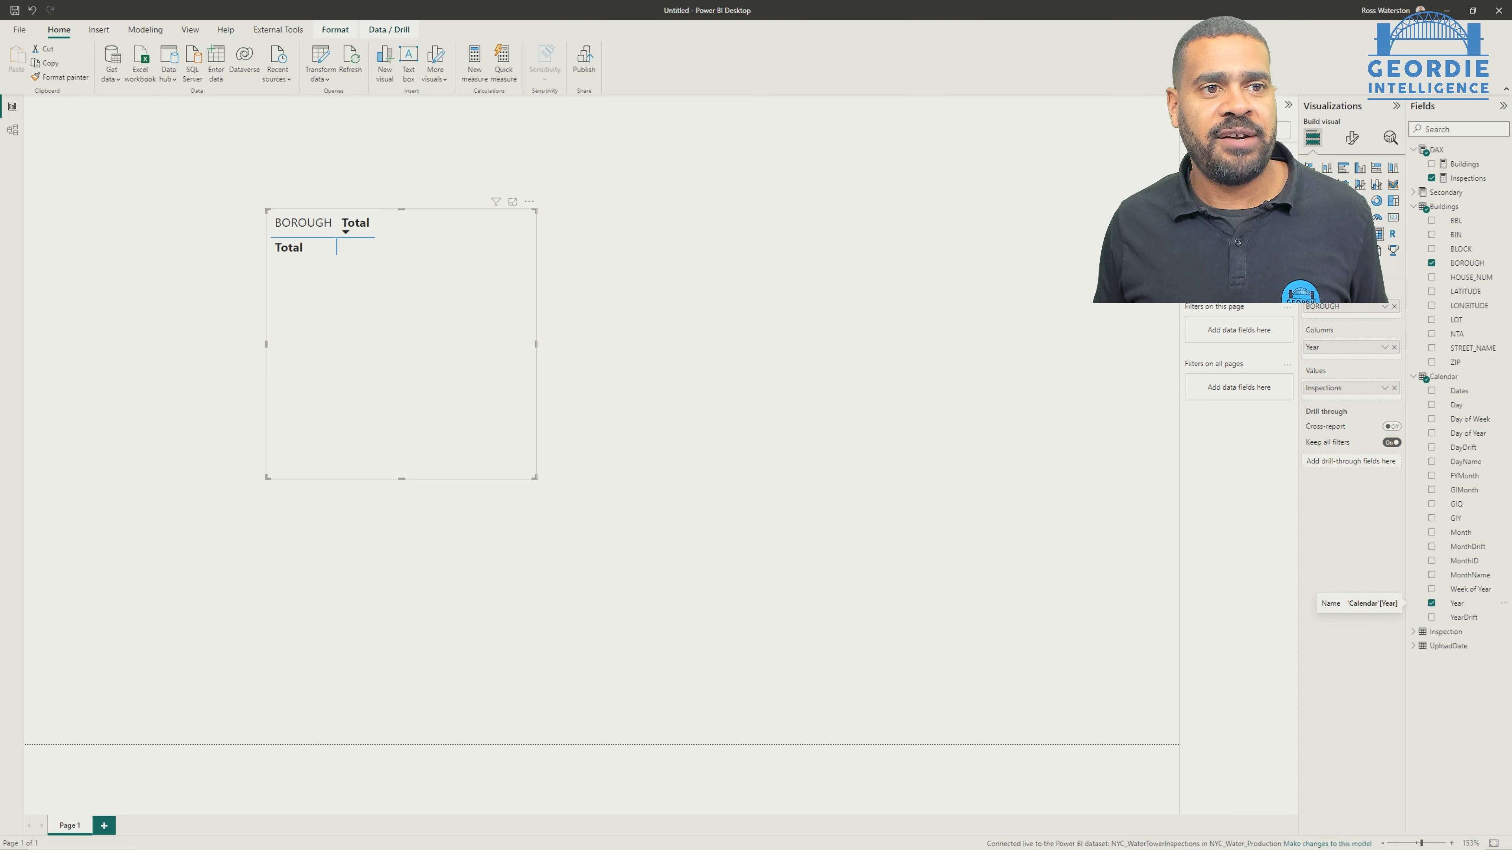
pyautogui.click(351, 63)
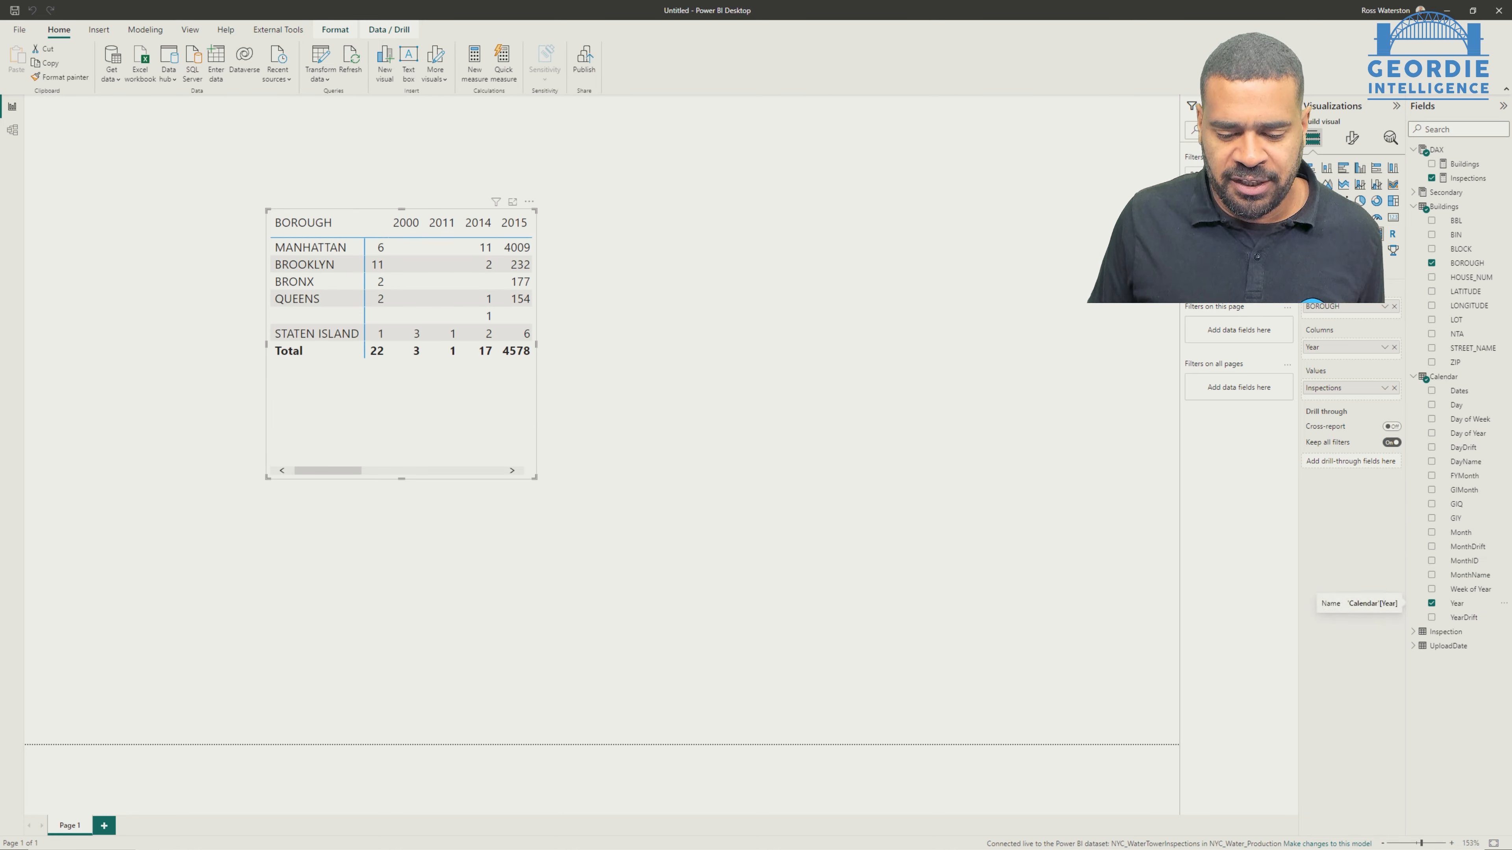
pyautogui.moveTo(535, 477); pyautogui.dragTo(1108, 563)
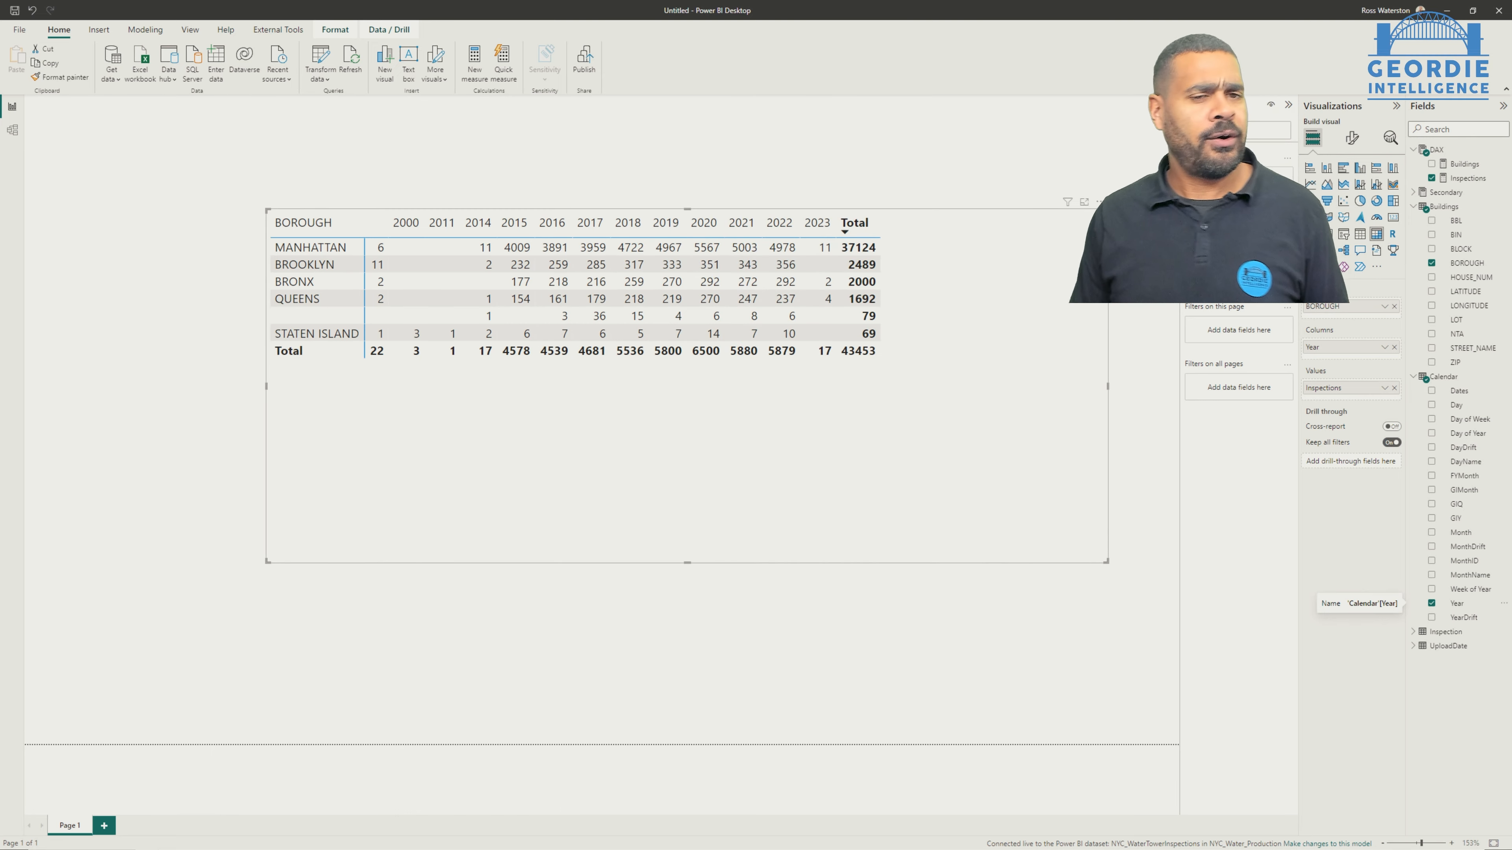